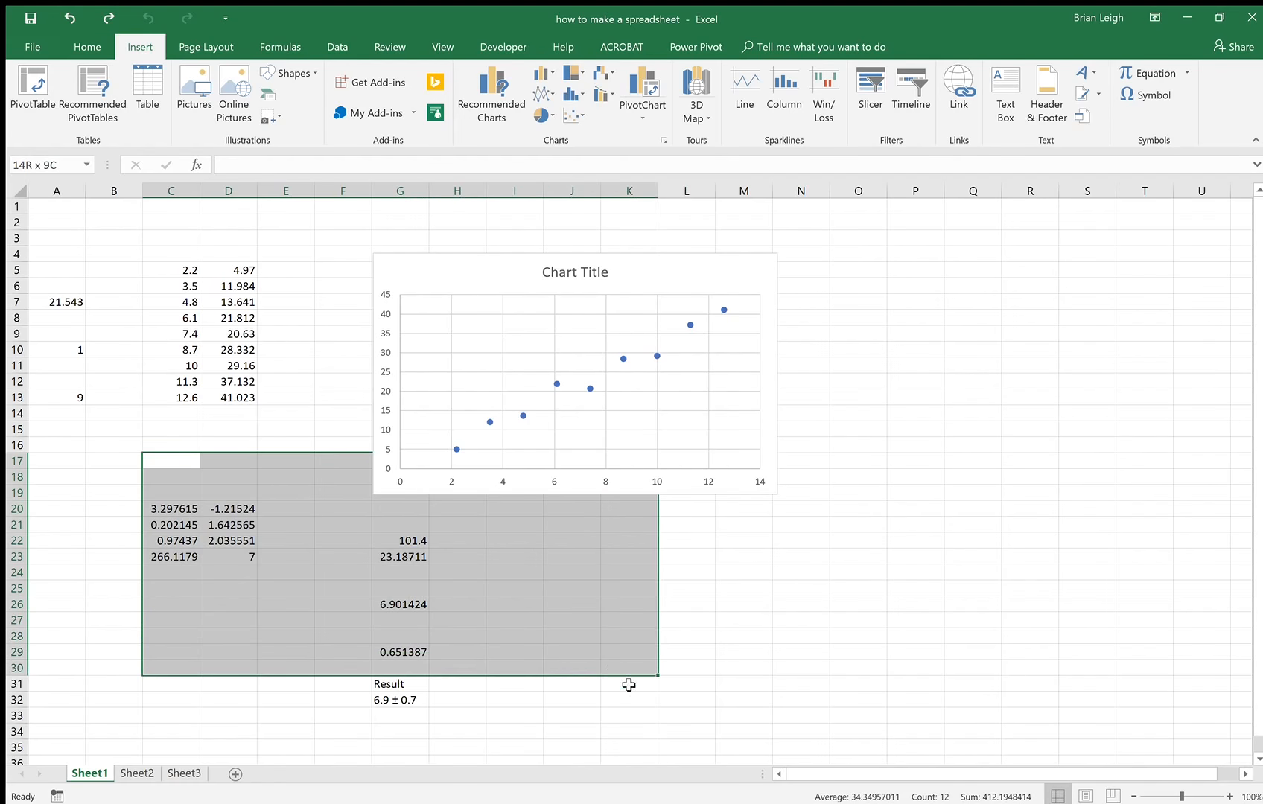
- Examine the untitled scatter chart on Sheet1 and the unlabelled data in columns C and D that it plots
{"action": "left_click", "coordinate": [917, 618]}
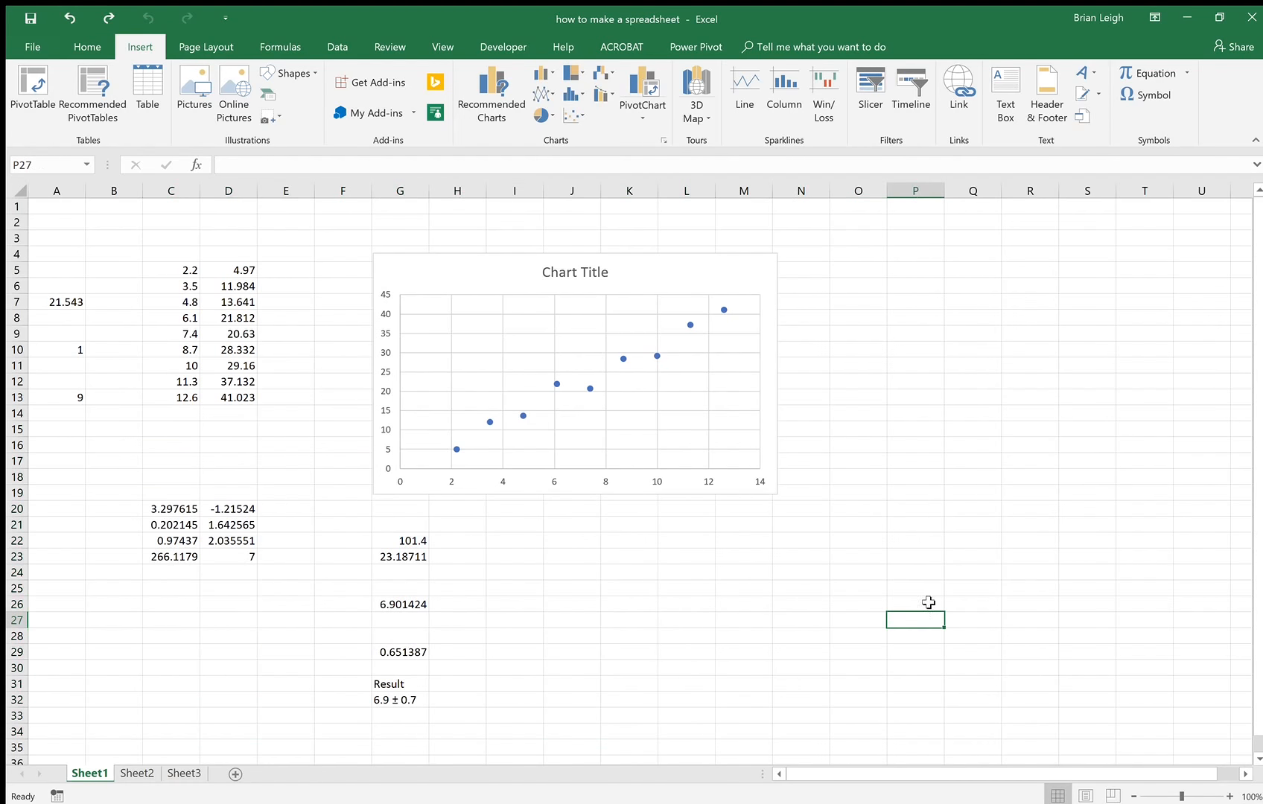
{"action": "left_click", "coordinate": [675, 278]}
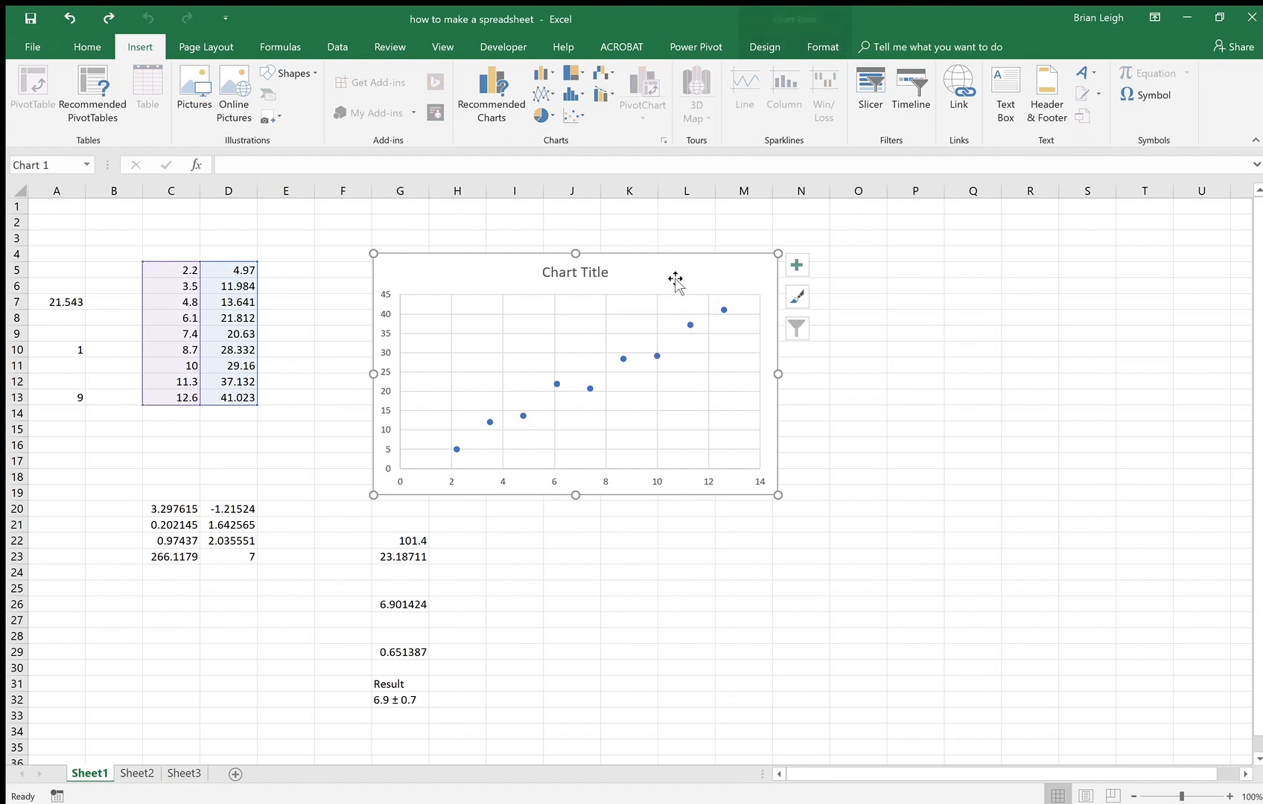
{"action": "left_click", "coordinate": [838, 411]}
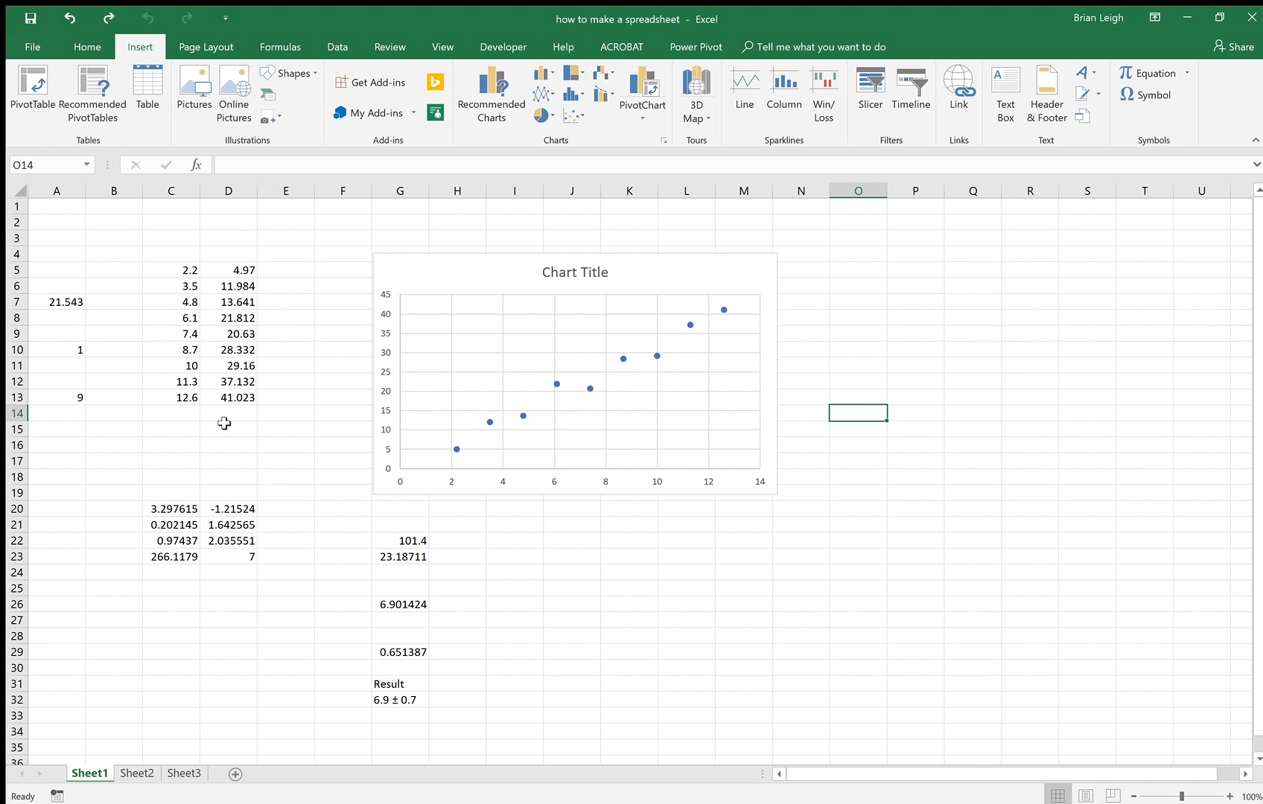
{"action": "left_click", "coordinate": [183, 288]}
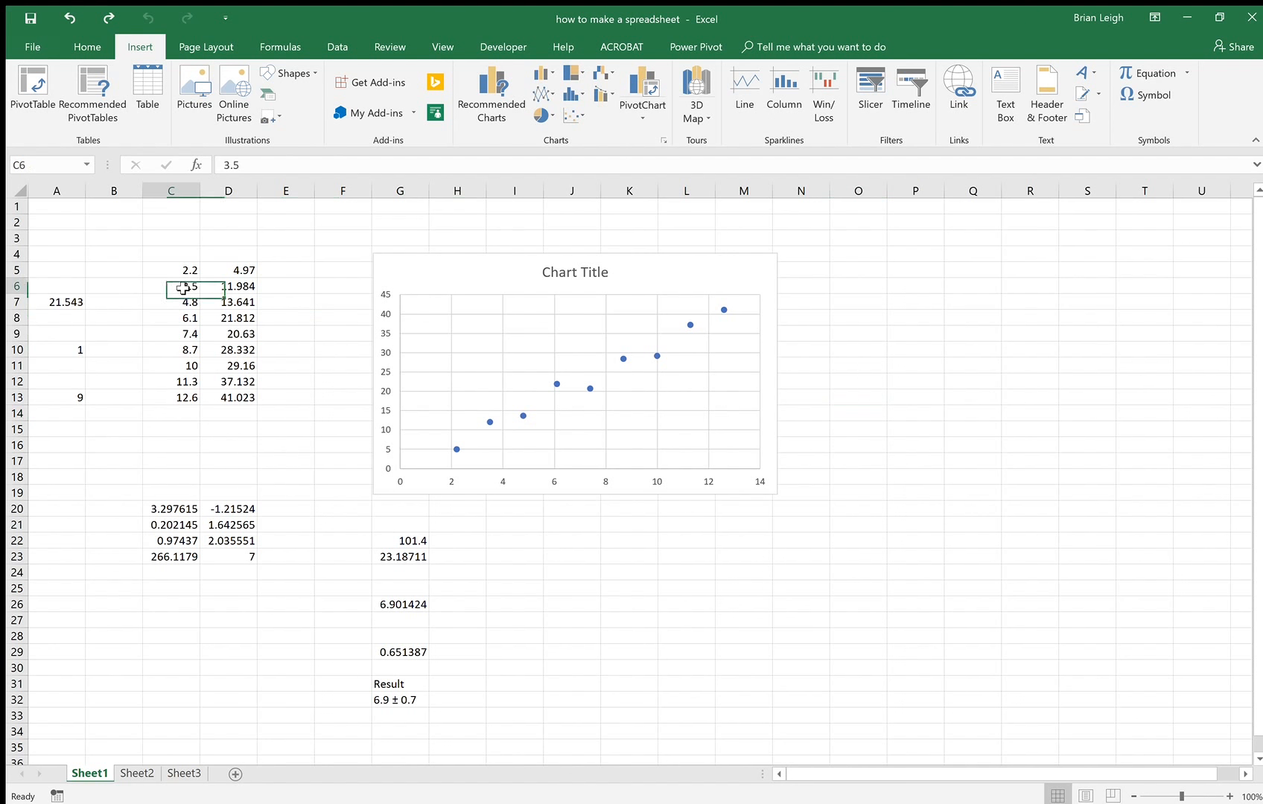
{"action": "left_click", "coordinate": [238, 333]}
{"action": "left_click", "coordinate": [180, 359]}
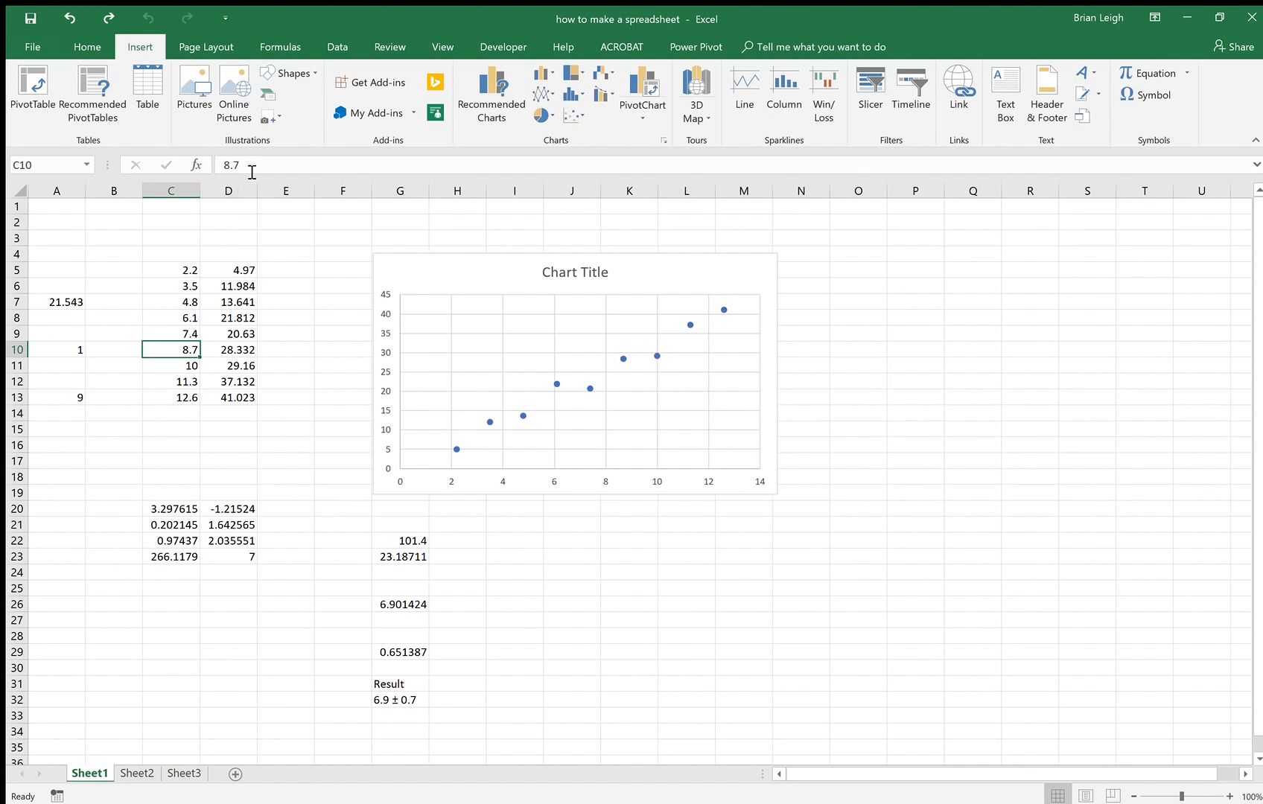
{"action": "left_click_drag", "start_coordinate": [243, 165], "coordinate": [222, 164]}
{"action": "left_click", "coordinate": [265, 365]}
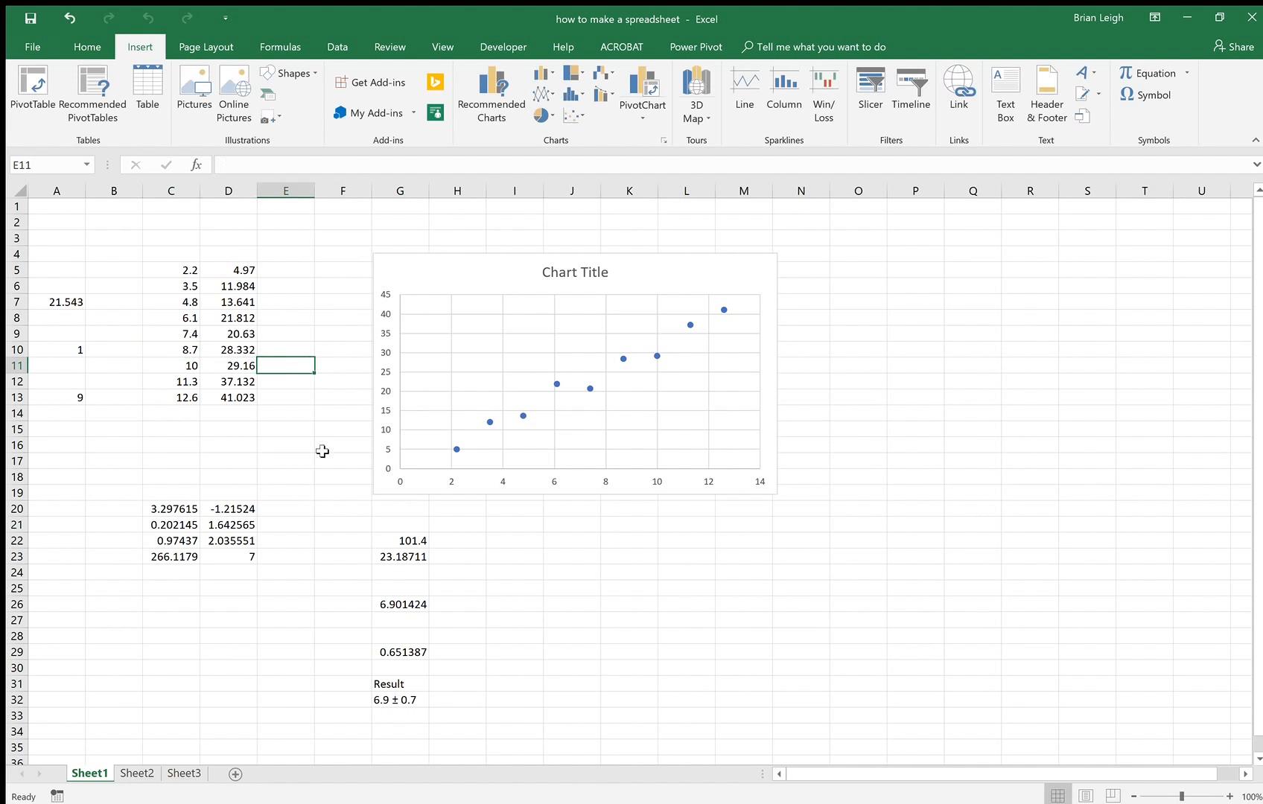
- Inspect the AVERAGE formula in G23 and the result entry in G32 on Sheet1
{"action": "left_click", "coordinate": [411, 561]}
{"action": "left_click", "coordinate": [290, 166]}
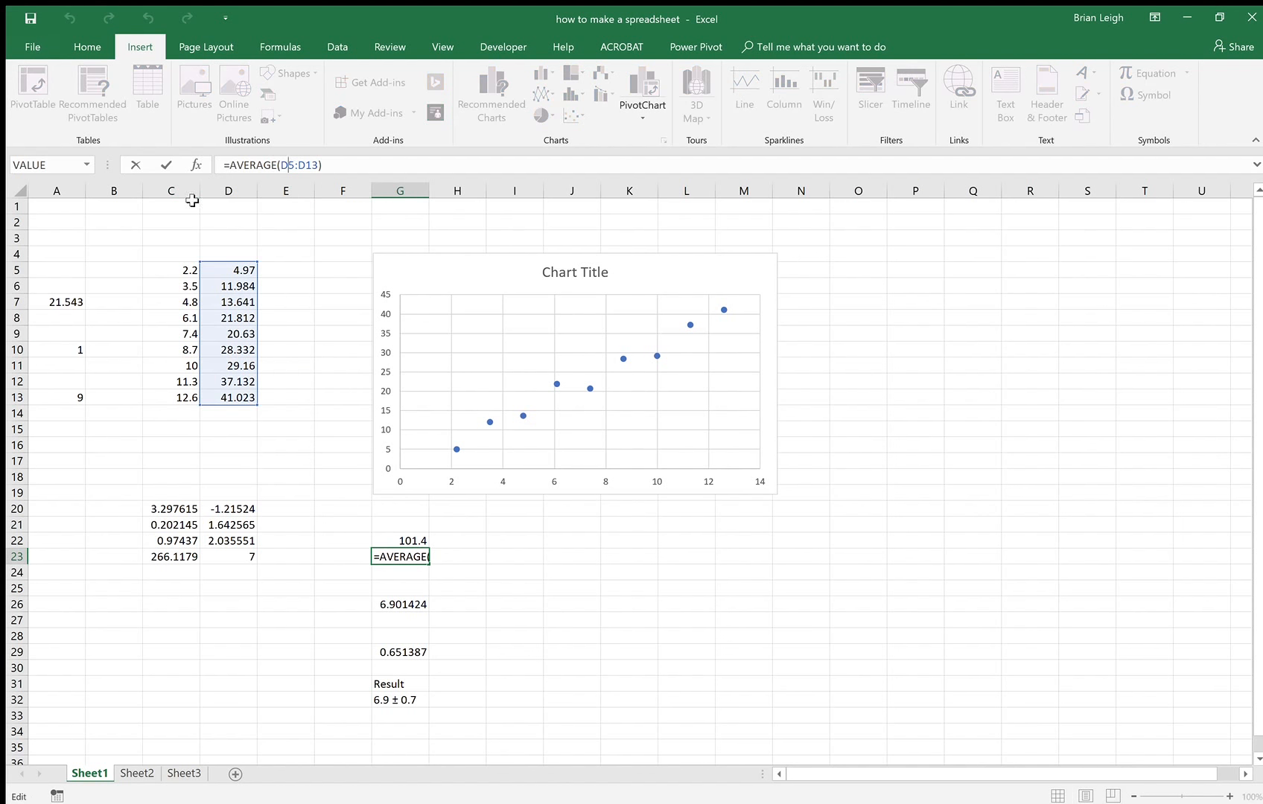
{"action": "left_click", "coordinate": [135, 164]}
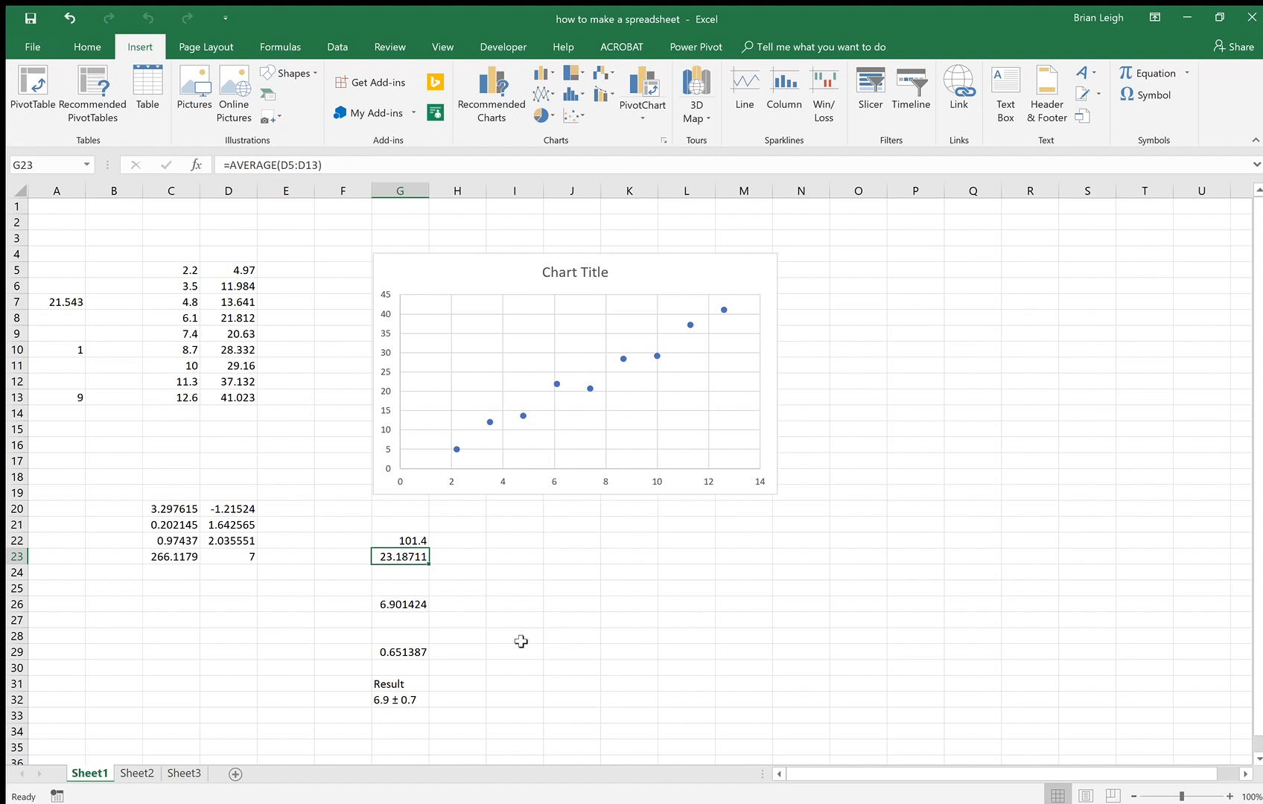
{"action": "left_click", "coordinate": [399, 703]}
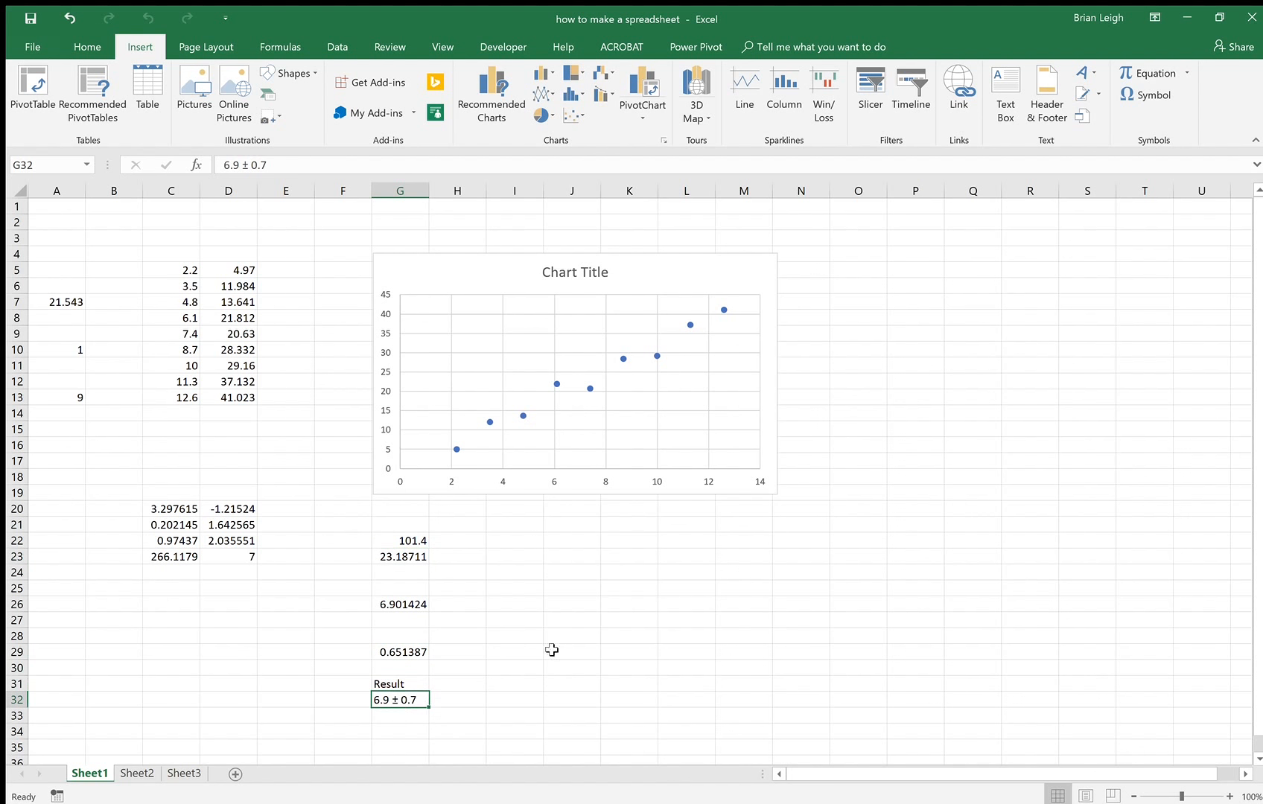
{"action": "left_click", "coordinate": [249, 164]}
{"action": "left_click", "coordinate": [306, 233]}
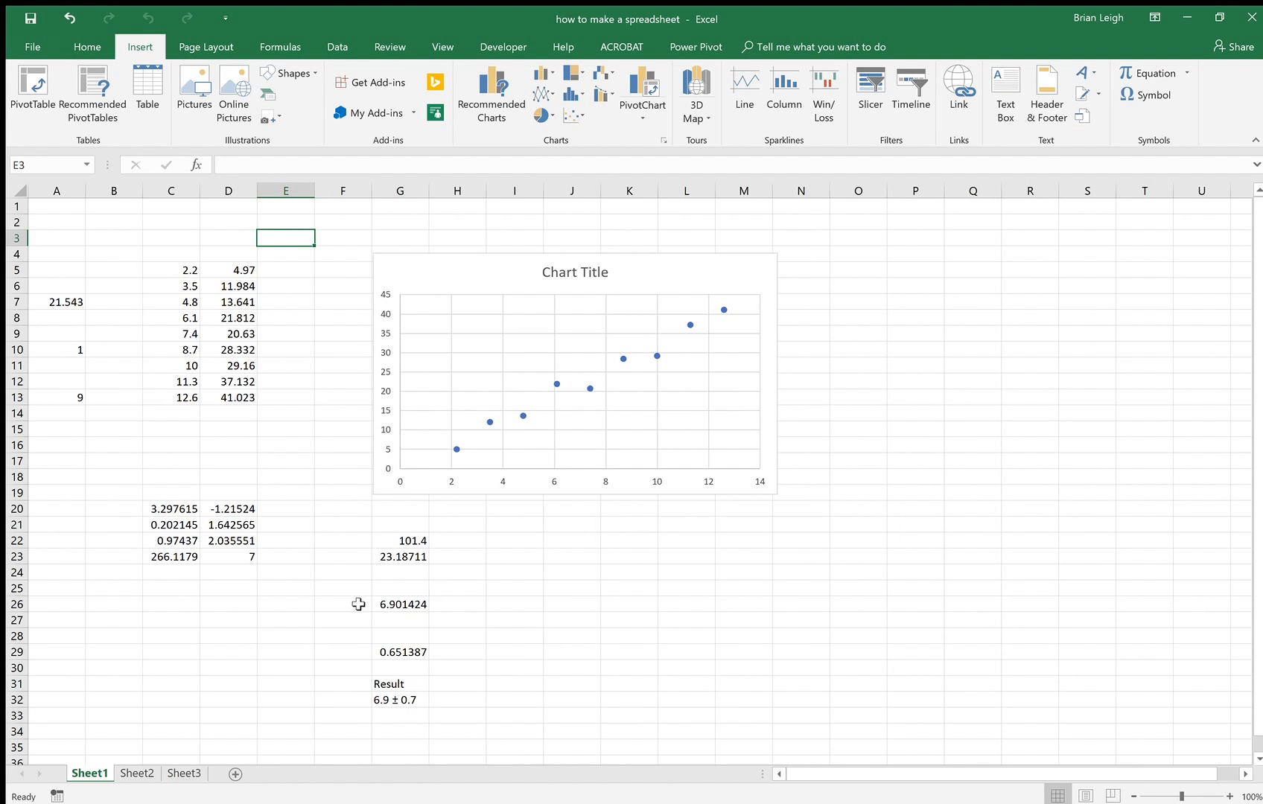
- Switch to Sheet2 and review the calibration curve data block with its title and its ppm and Counts column headings
{"action": "left_click", "coordinate": [137, 774]}
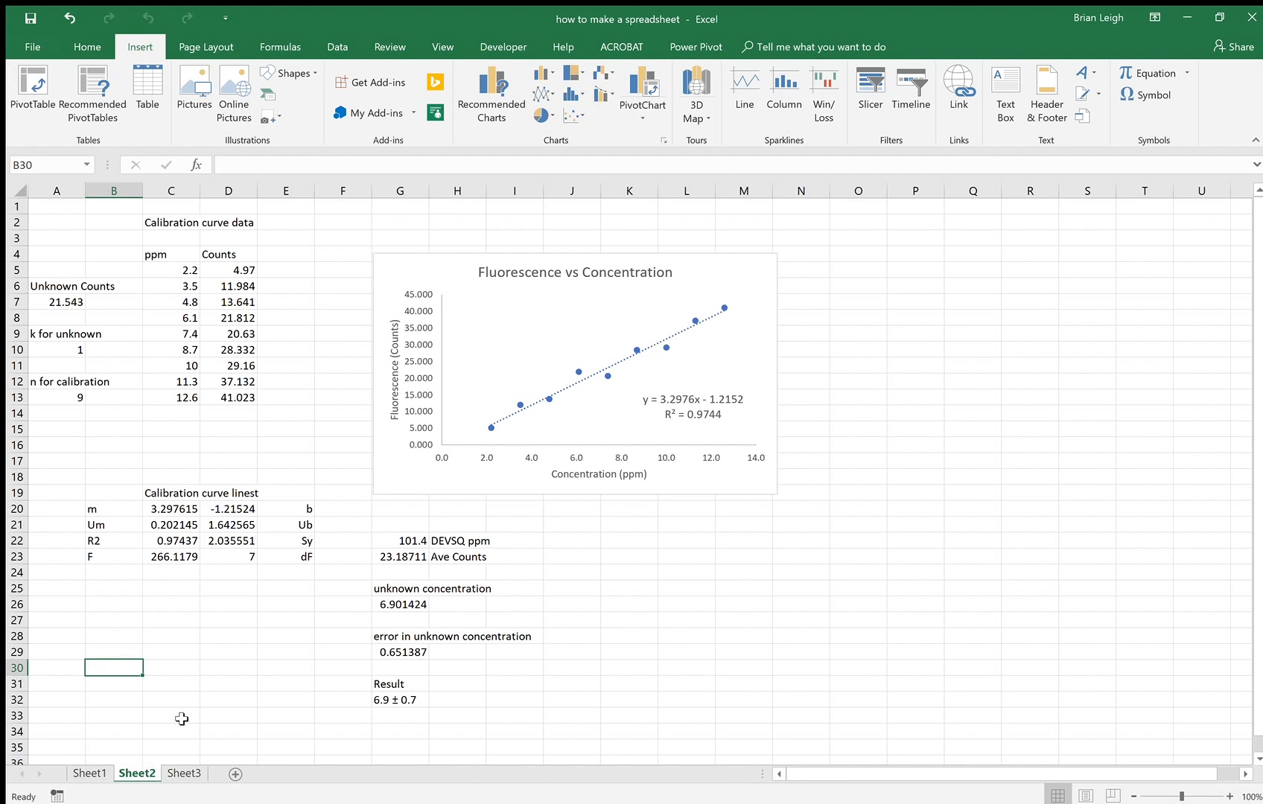
{"action": "left_click", "coordinate": [195, 668]}
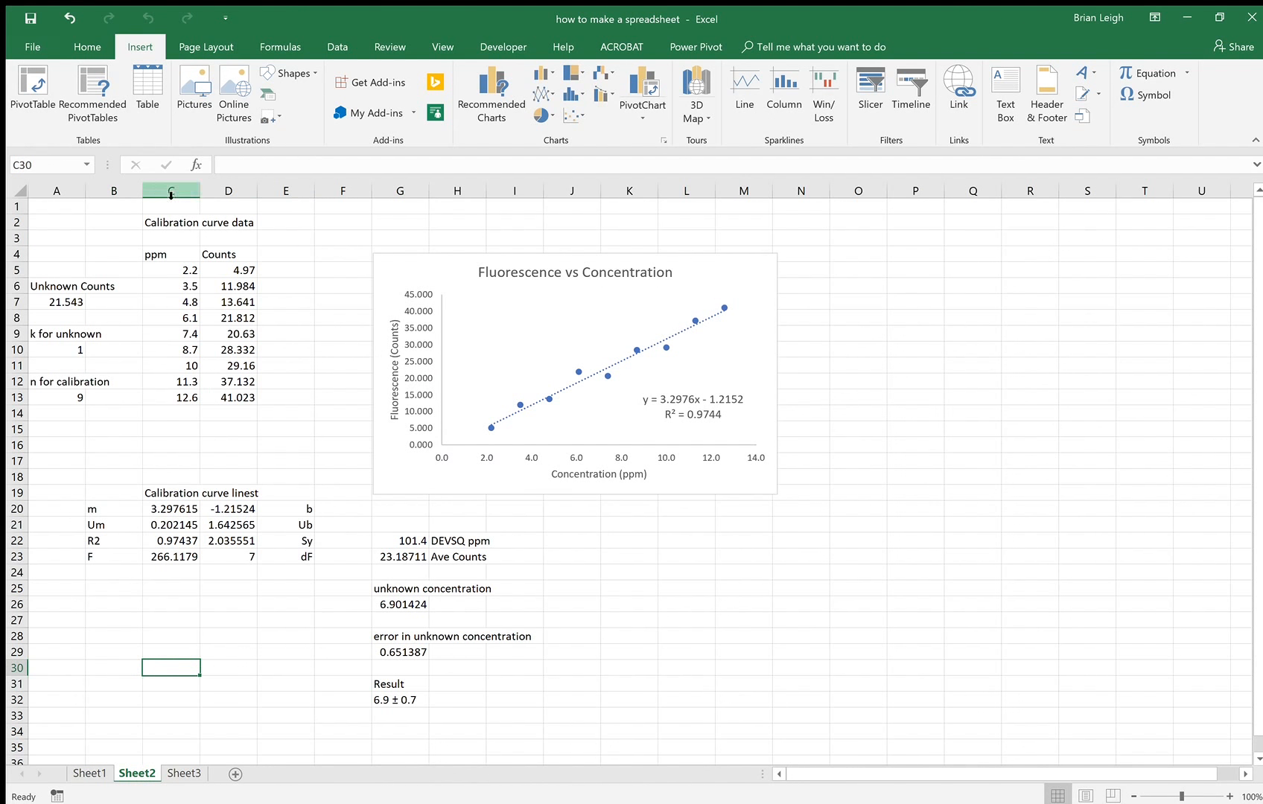
{"action": "left_click", "coordinate": [177, 226]}
{"action": "left_click_drag", "start_coordinate": [177, 226], "coordinate": [246, 397]}
{"action": "left_click", "coordinate": [280, 235]}
{"action": "left_click", "coordinate": [310, 368]}
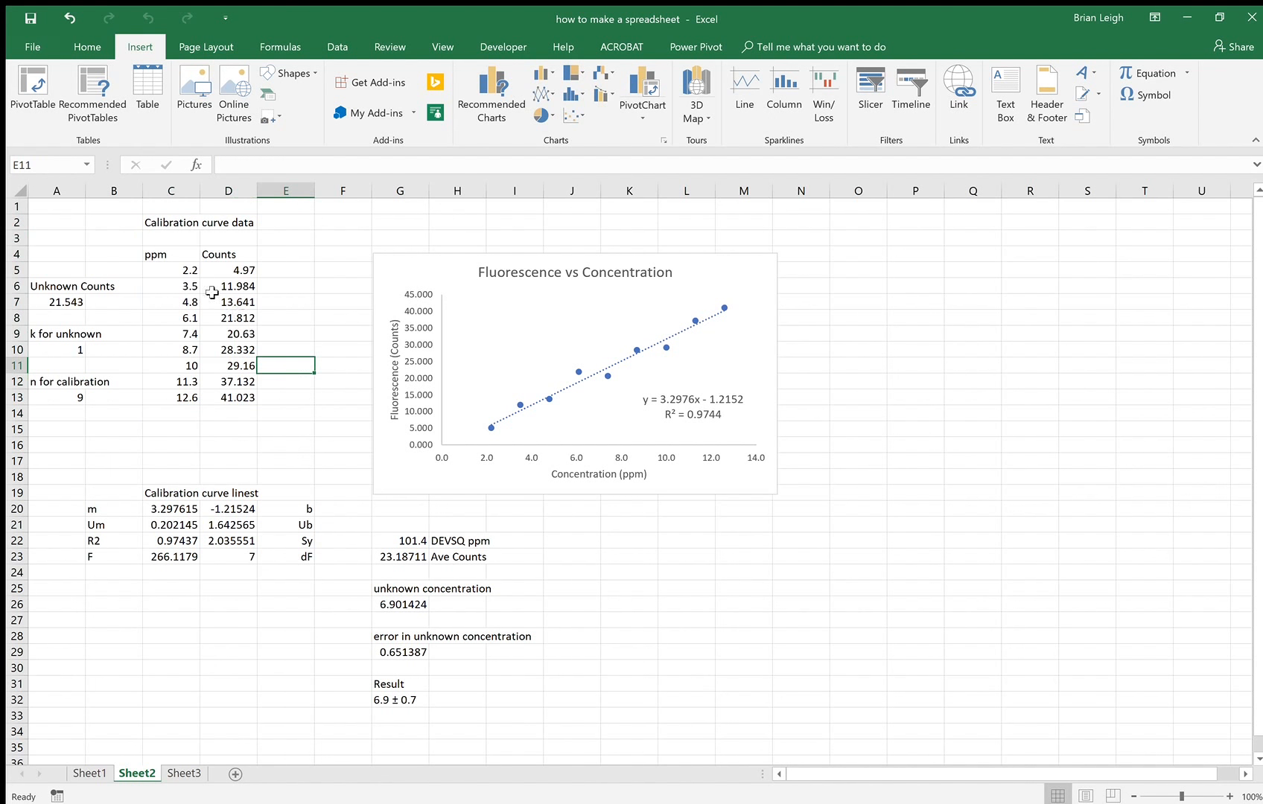
{"action": "left_click", "coordinate": [173, 252]}
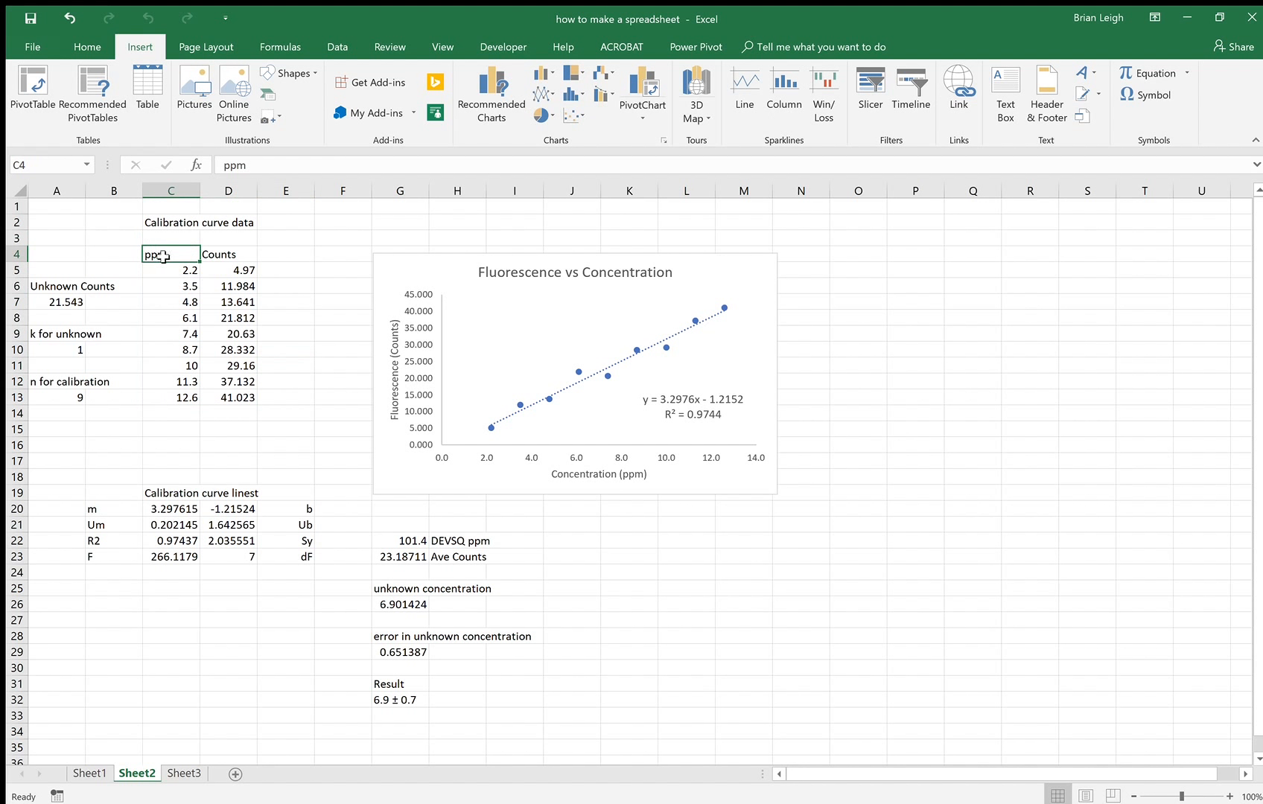
{"action": "left_click", "coordinate": [215, 255]}
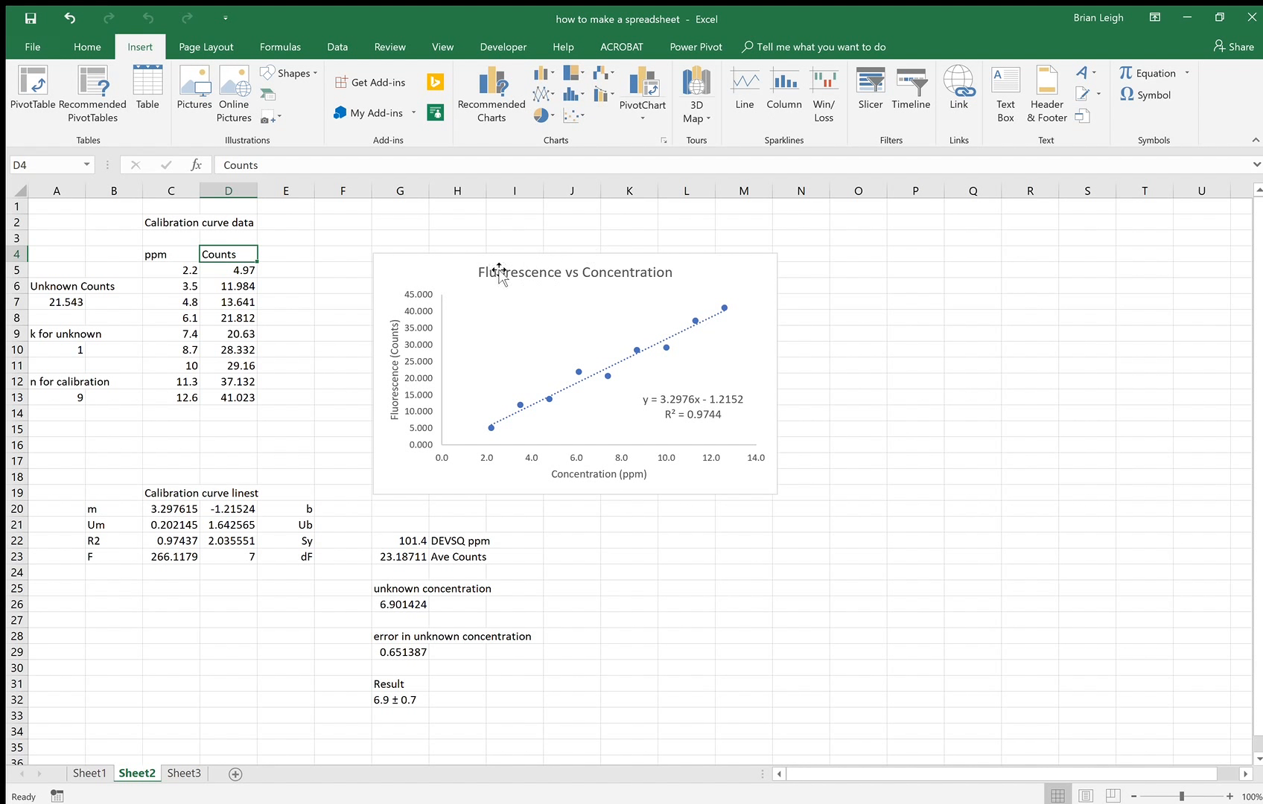
- Review the labels for unknown counts, k and n in column A, and check which cells the COUNT formula in A13 references
{"action": "left_click", "coordinate": [119, 335]}
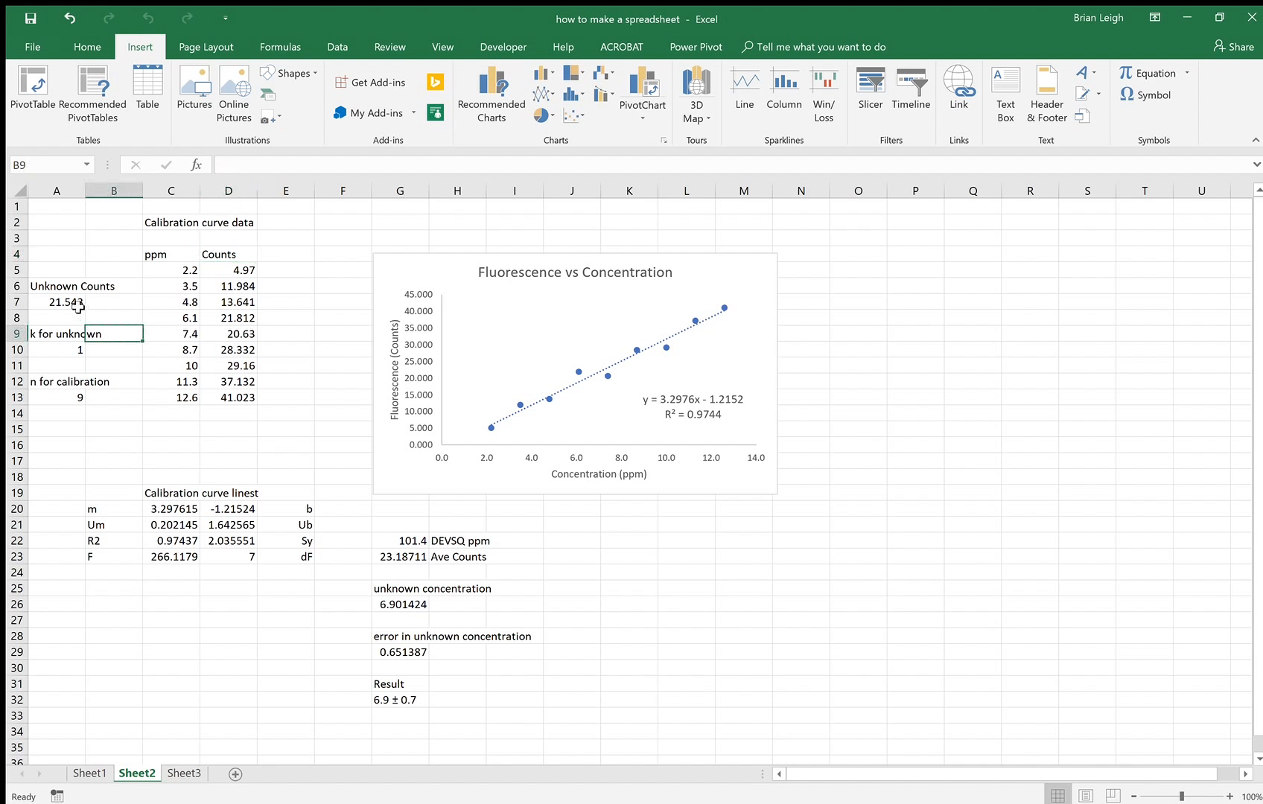
{"action": "left_click", "coordinate": [58, 288]}
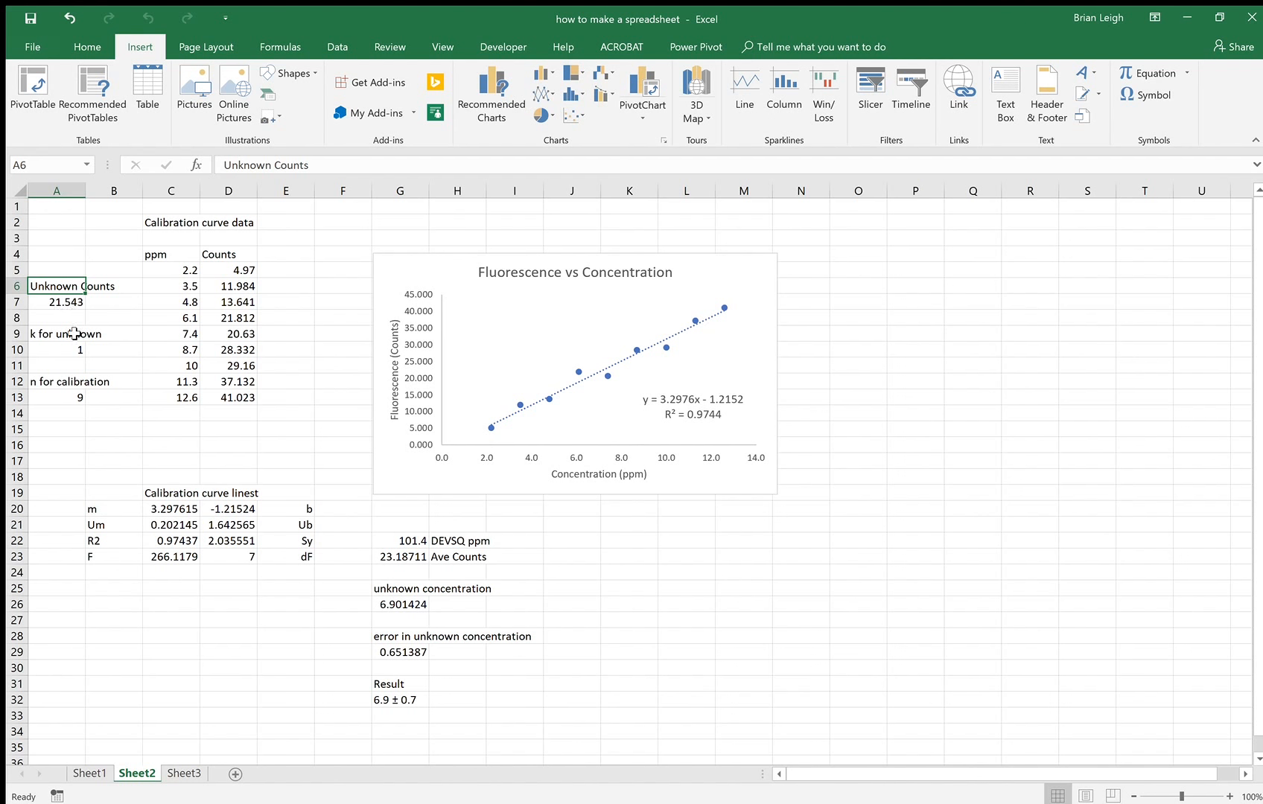
{"action": "left_click_drag", "start_coordinate": [75, 334], "coordinate": [88, 360]}
{"action": "left_click", "coordinate": [74, 382]}
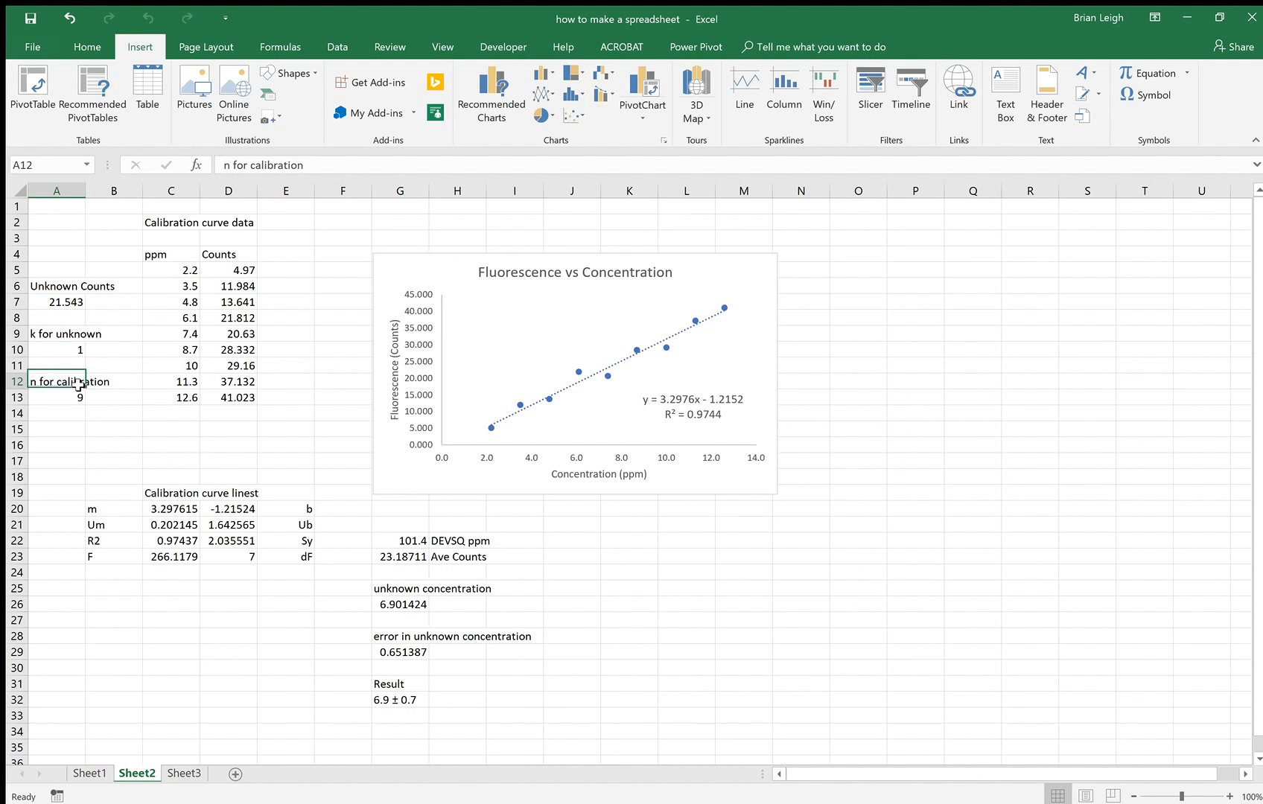
{"action": "left_click", "coordinate": [78, 396]}
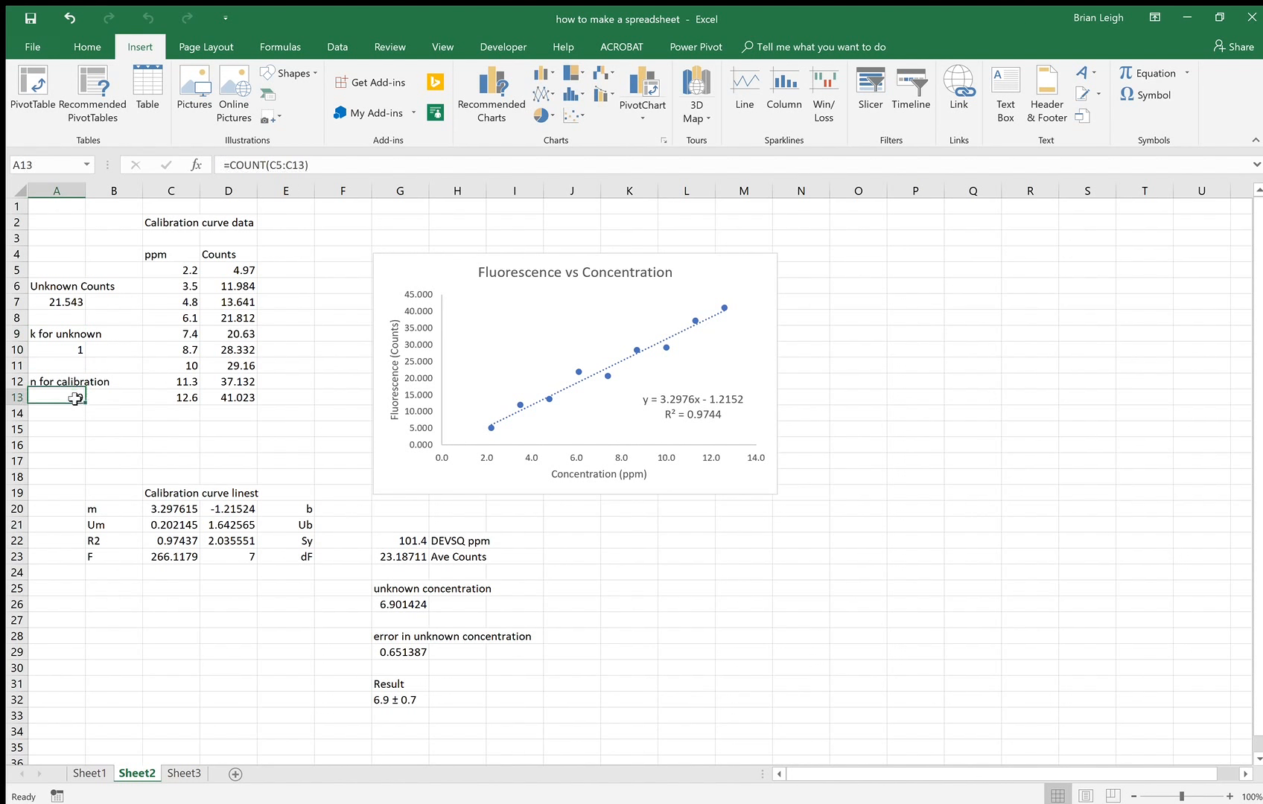
{"action": "left_click", "coordinate": [292, 164]}
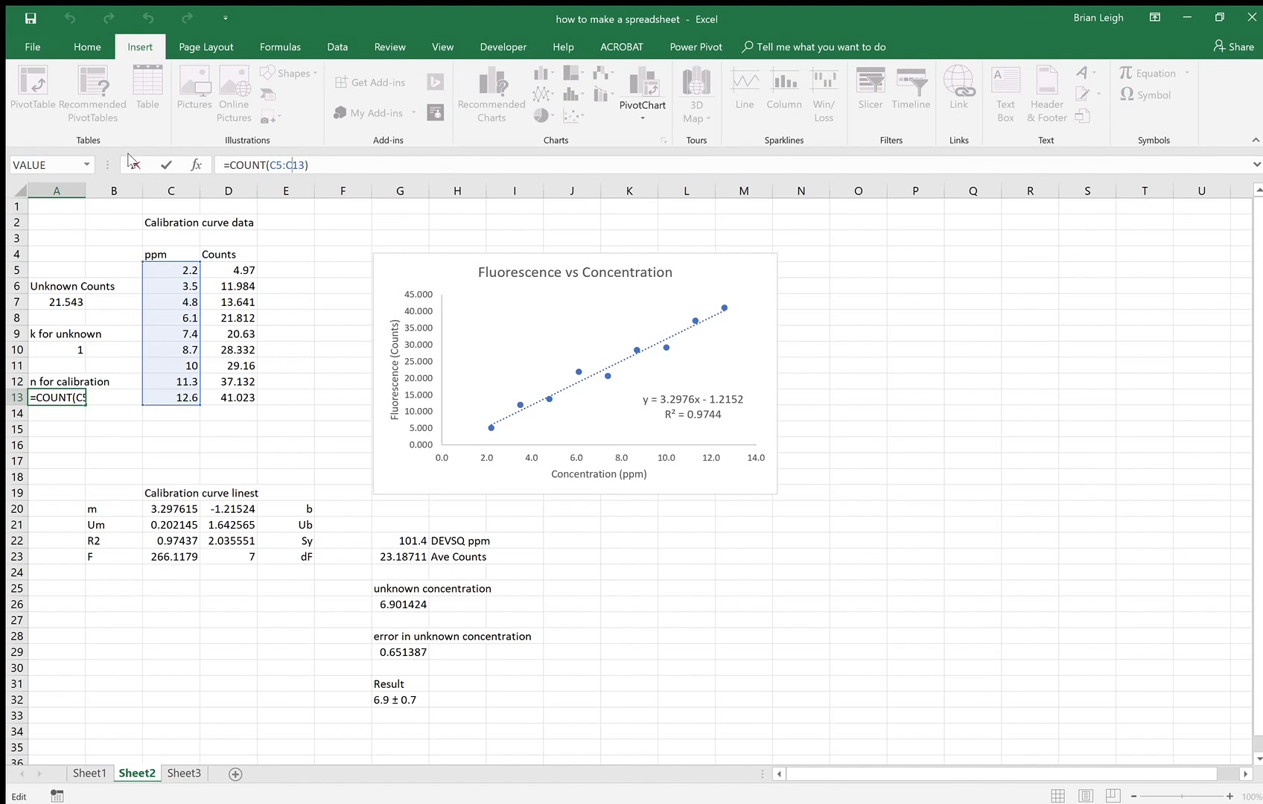
{"action": "key", "text": "Escape"}
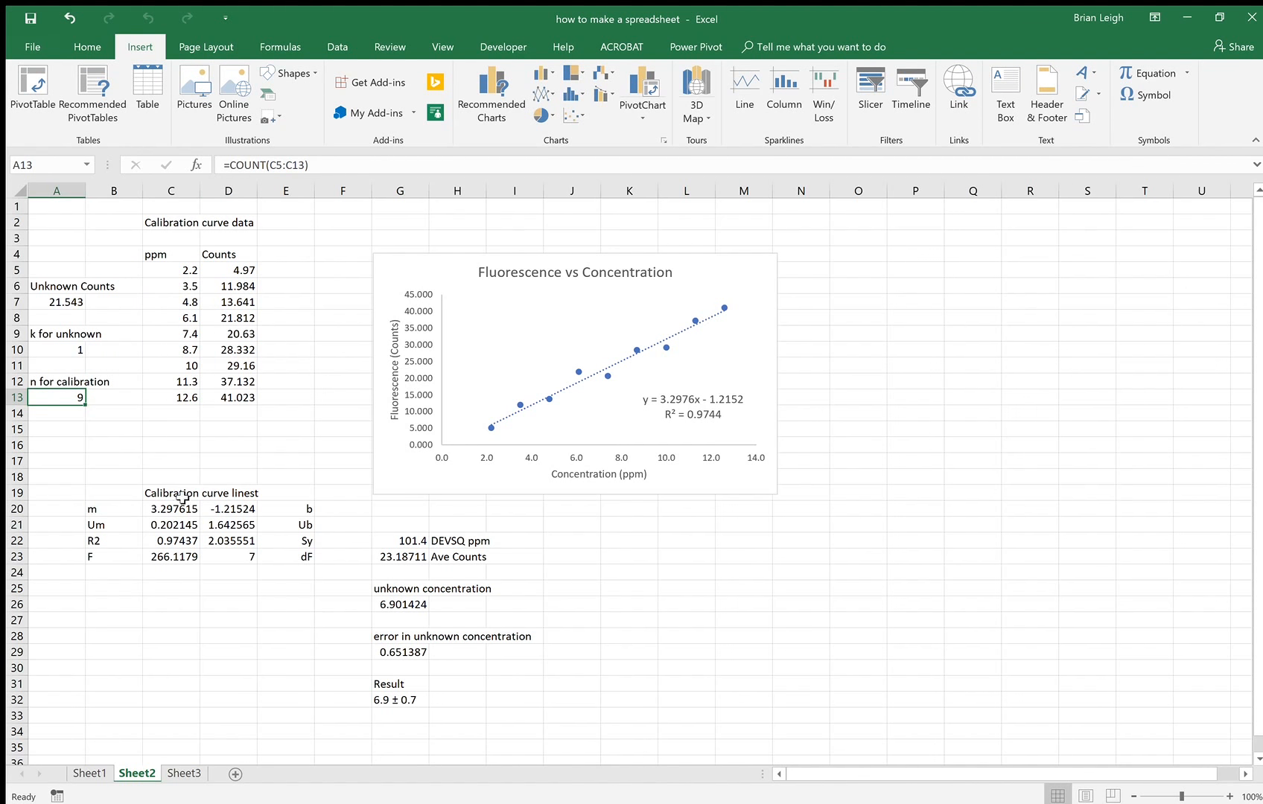
- Review the title and row labels around the calibration curve LINEST block, and check the ranges its array formula uses
{"action": "left_click_drag", "start_coordinate": [182, 499], "coordinate": [224, 495]}
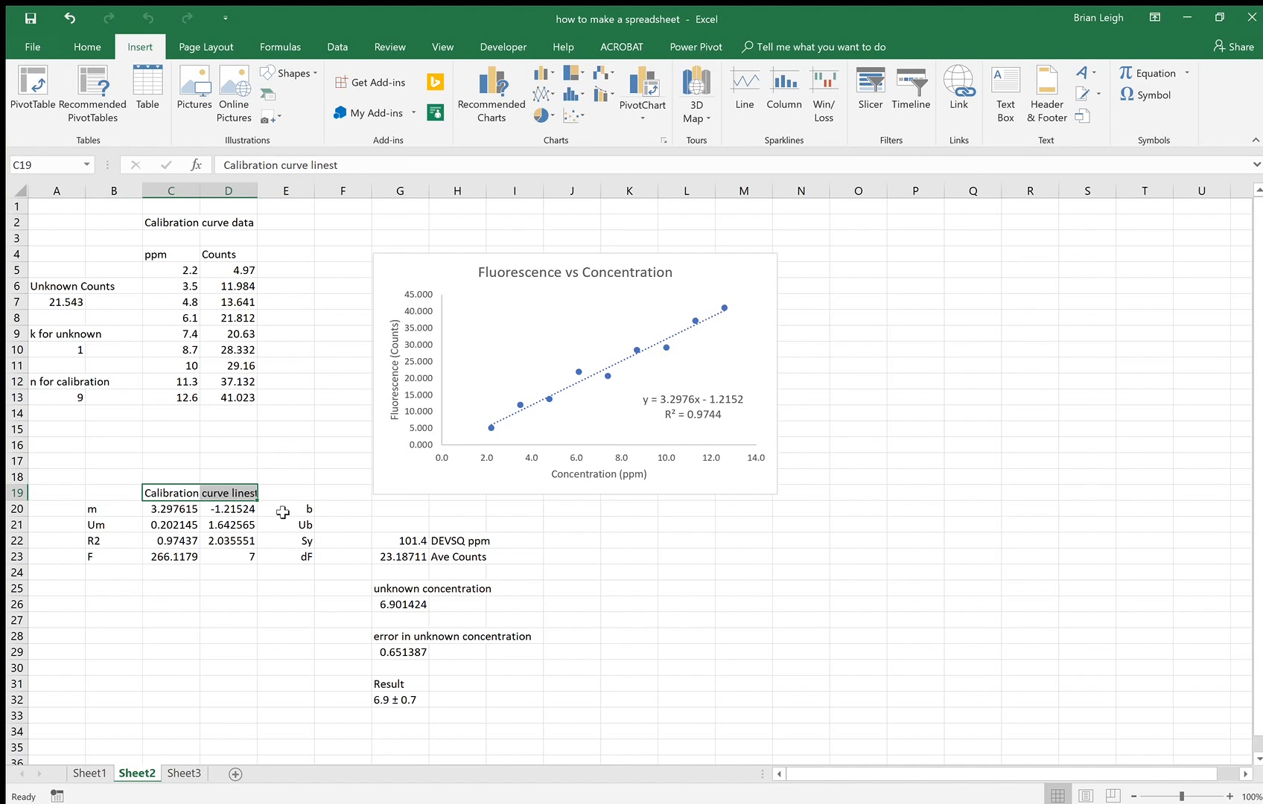
{"action": "left_click_drag", "start_coordinate": [114, 509], "coordinate": [154, 555]}
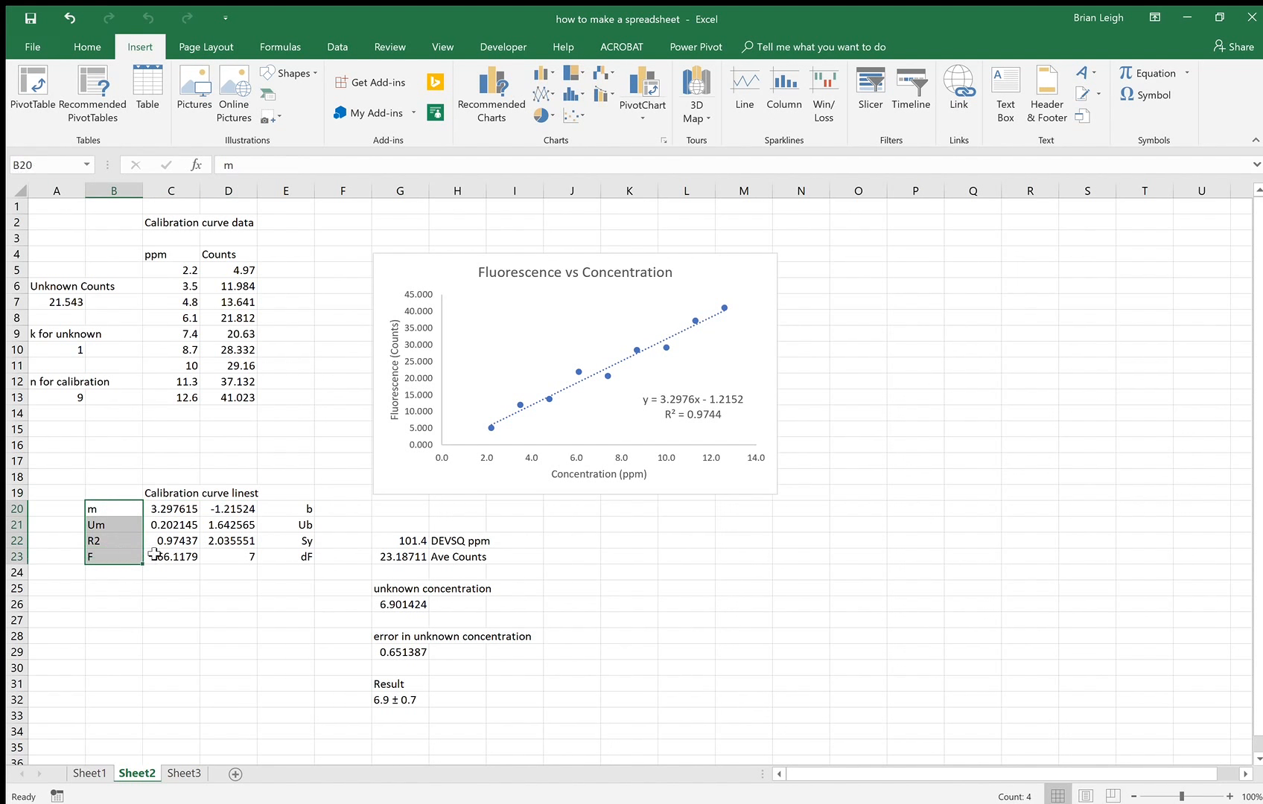
{"action": "left_click_drag", "start_coordinate": [286, 553], "coordinate": [304, 525]}
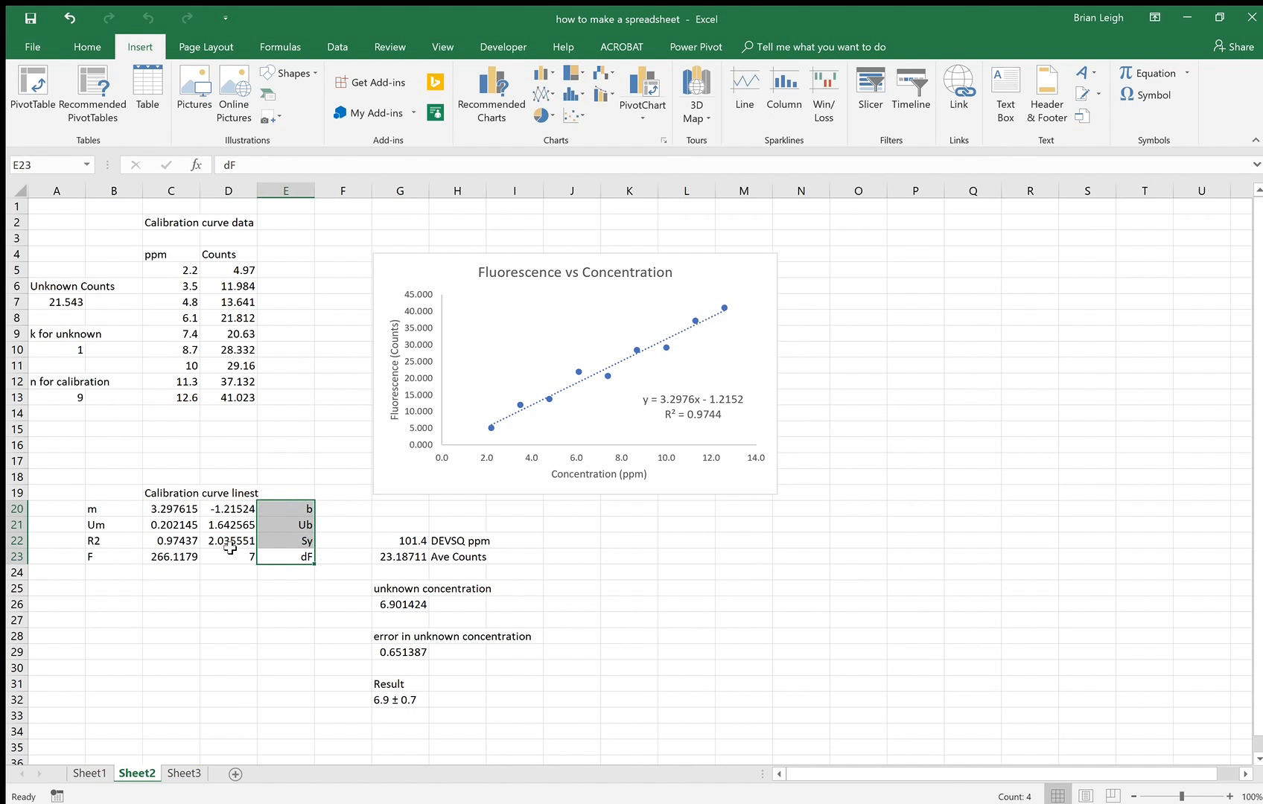
{"action": "left_click", "coordinate": [195, 538]}
{"action": "left_click", "coordinate": [358, 172]}
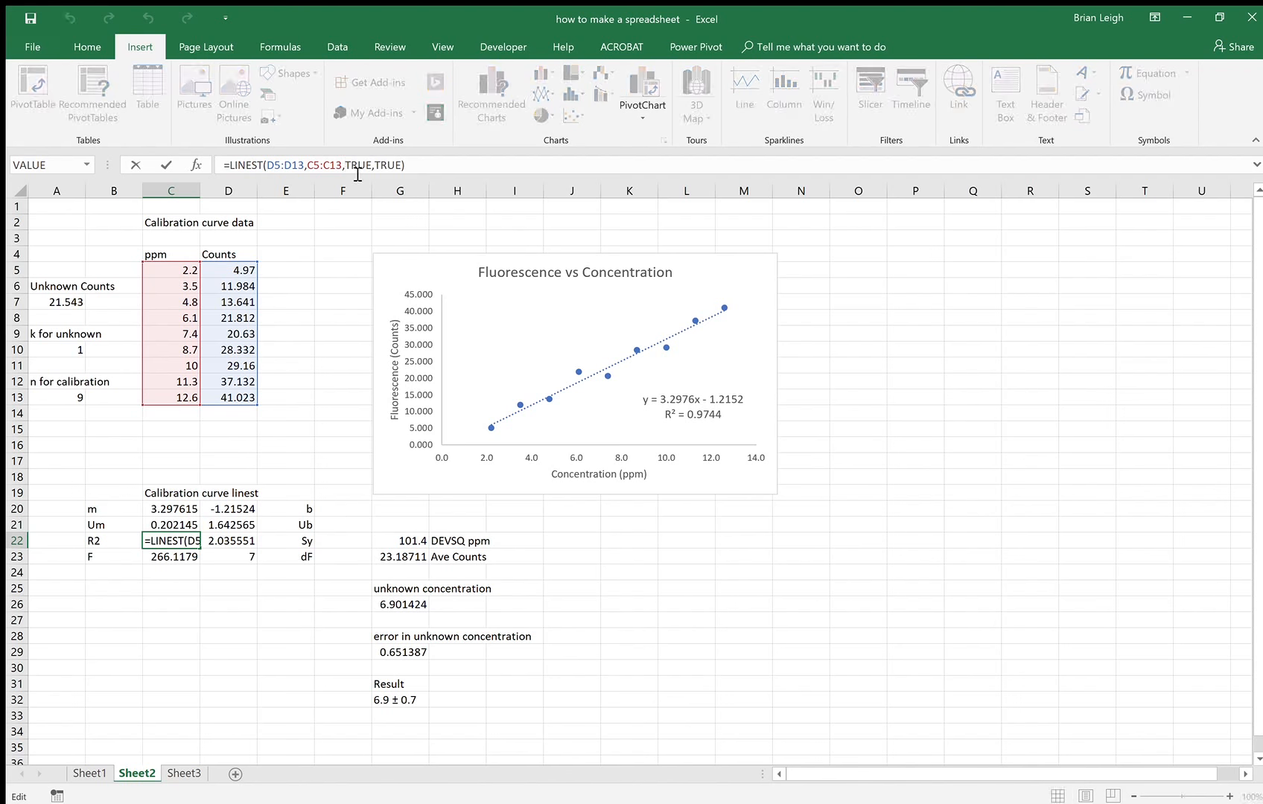
{"action": "left_click", "coordinate": [136, 165]}
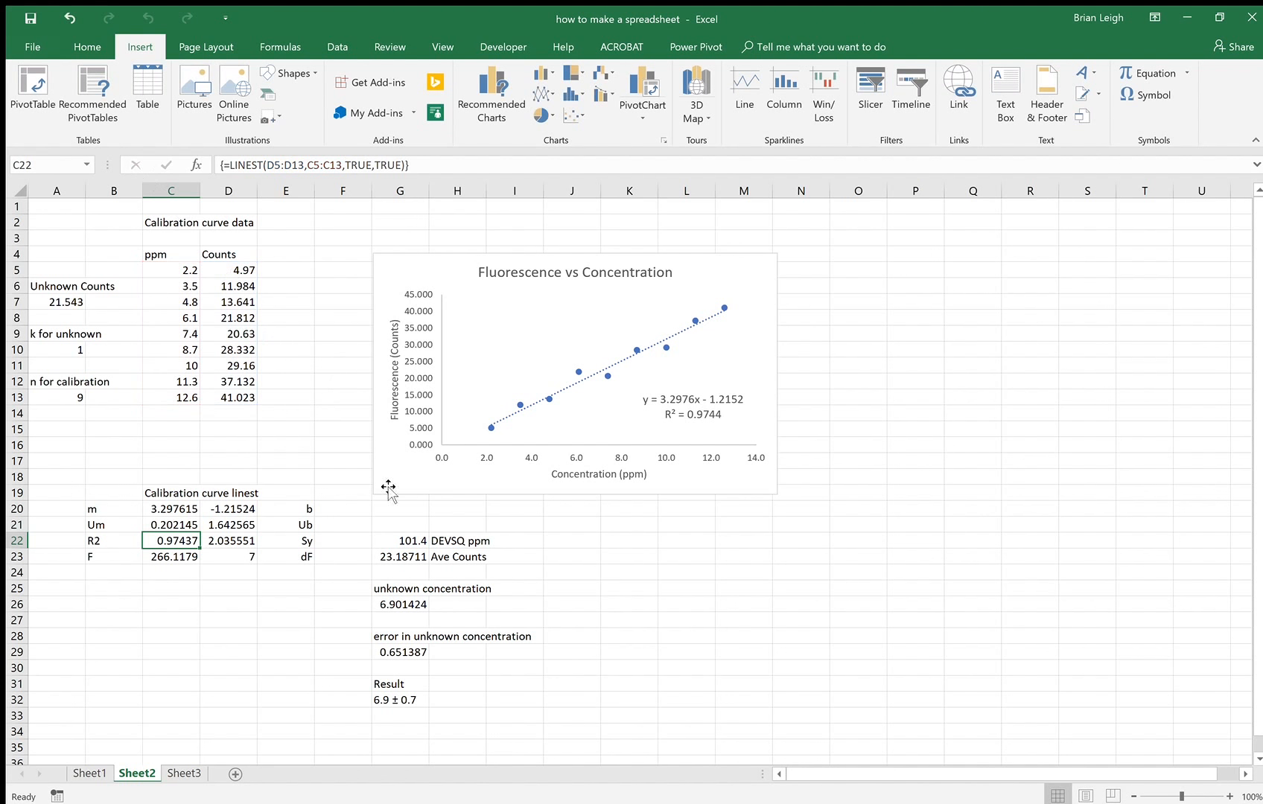
- Review the DEVSQ ppm and Ave Counts labels, and check the cells referenced by the unknown concentration formula in G26
{"action": "left_click", "coordinate": [485, 543]}
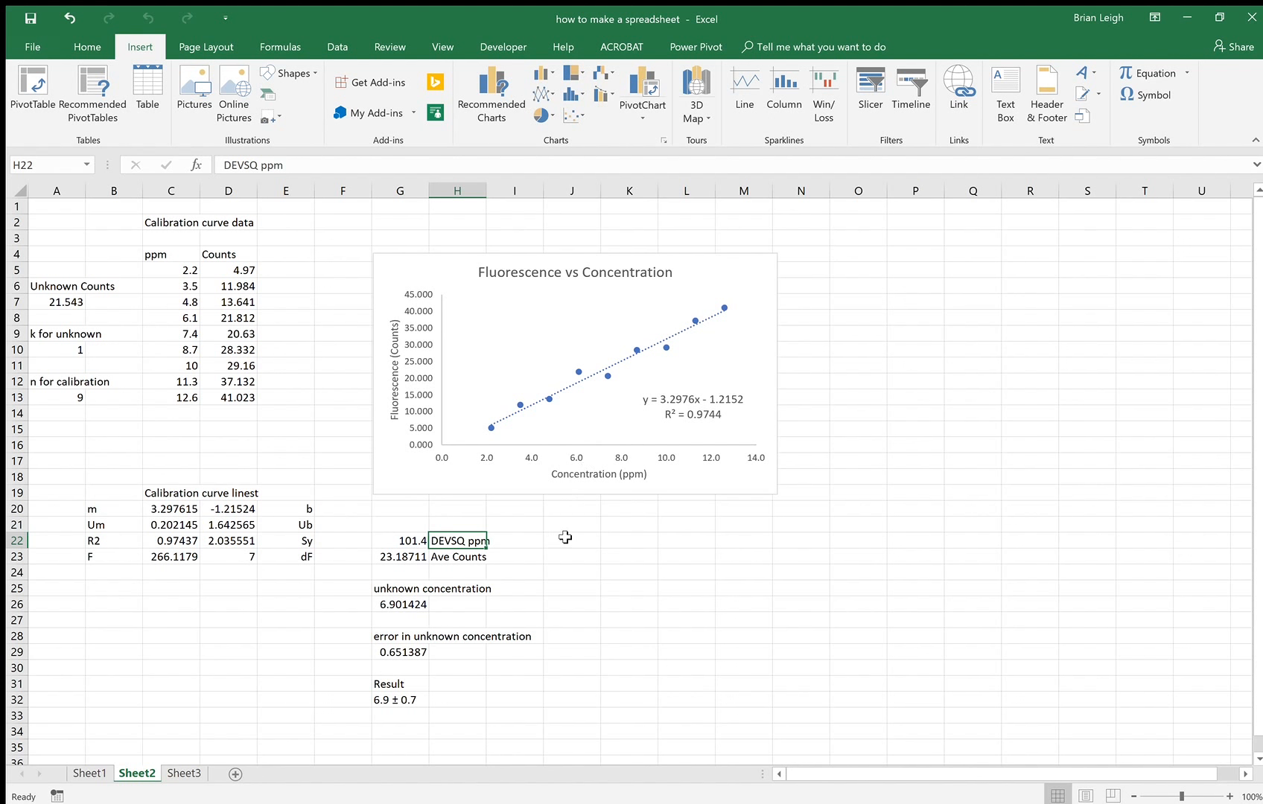
{"action": "left_click", "coordinate": [466, 561]}
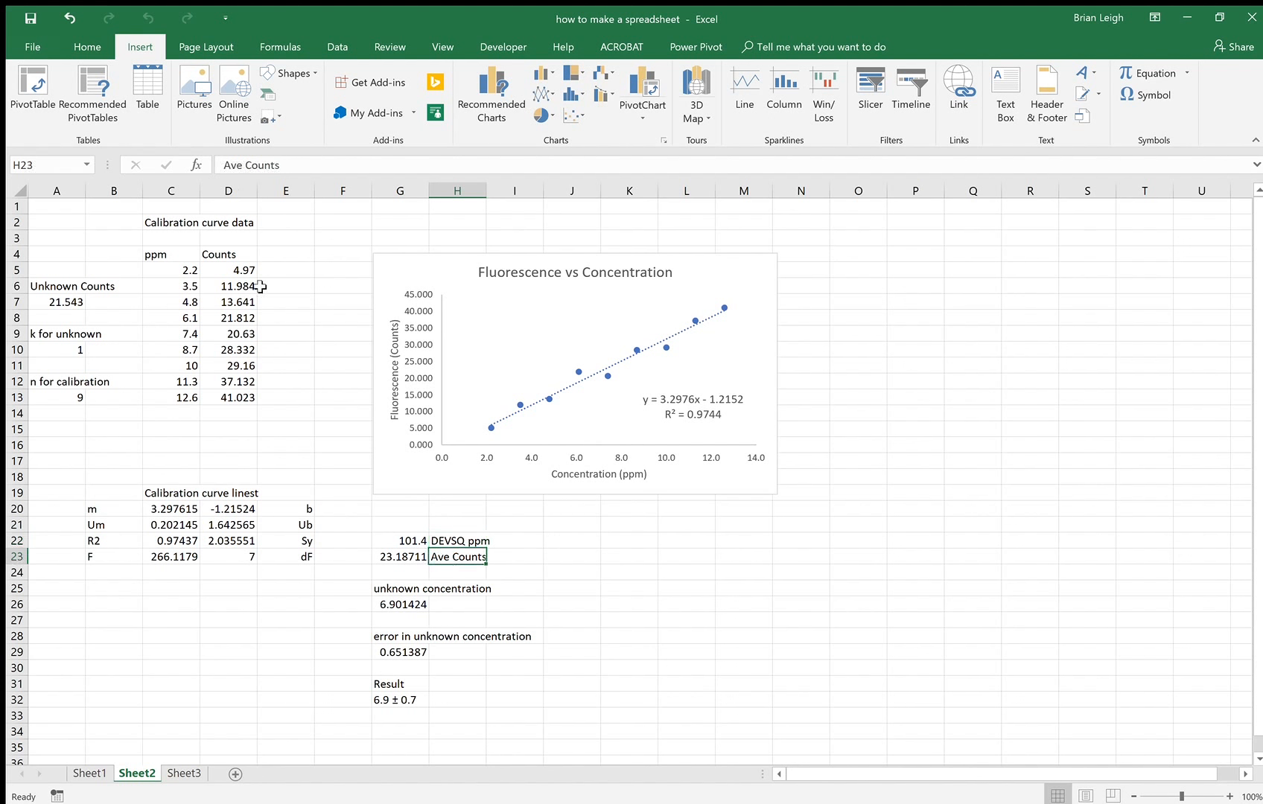
{"action": "left_click", "coordinate": [403, 606]}
{"action": "left_click", "coordinate": [282, 165]}
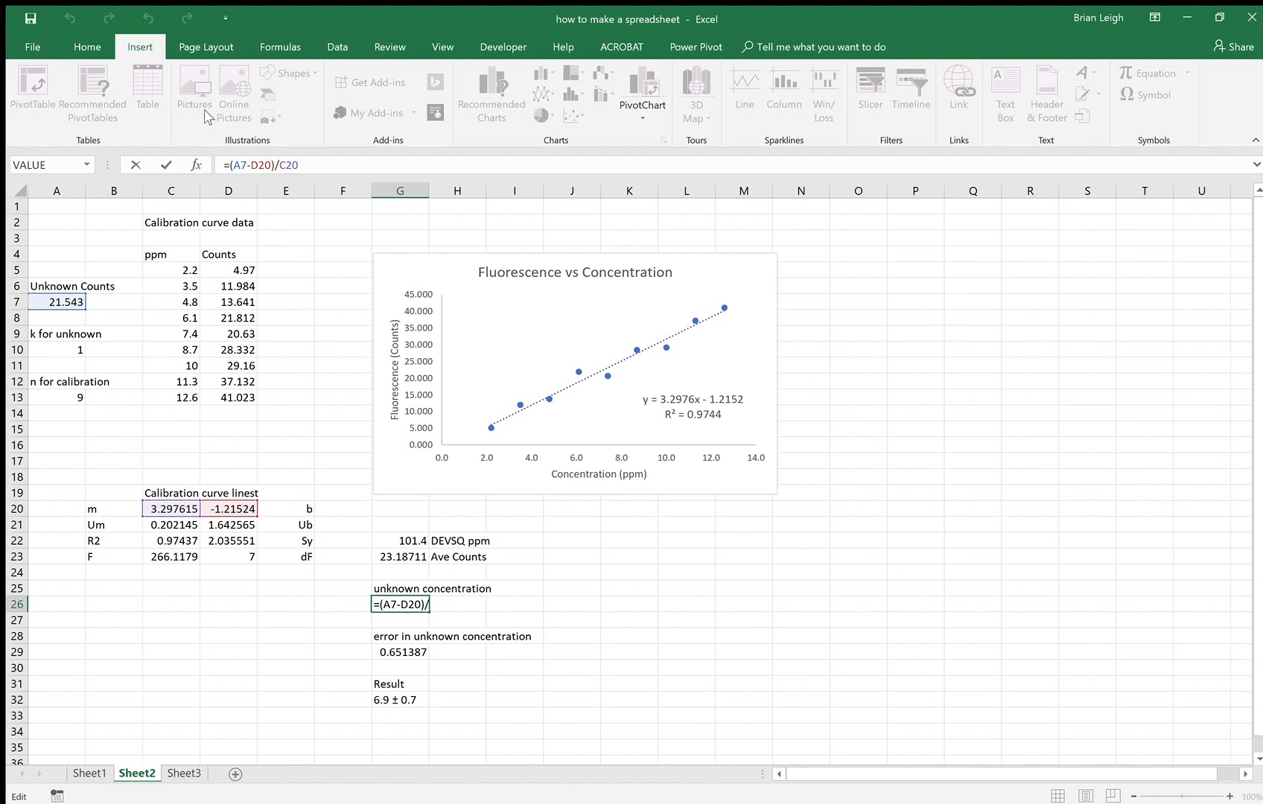
{"action": "left_click", "coordinate": [166, 165]}
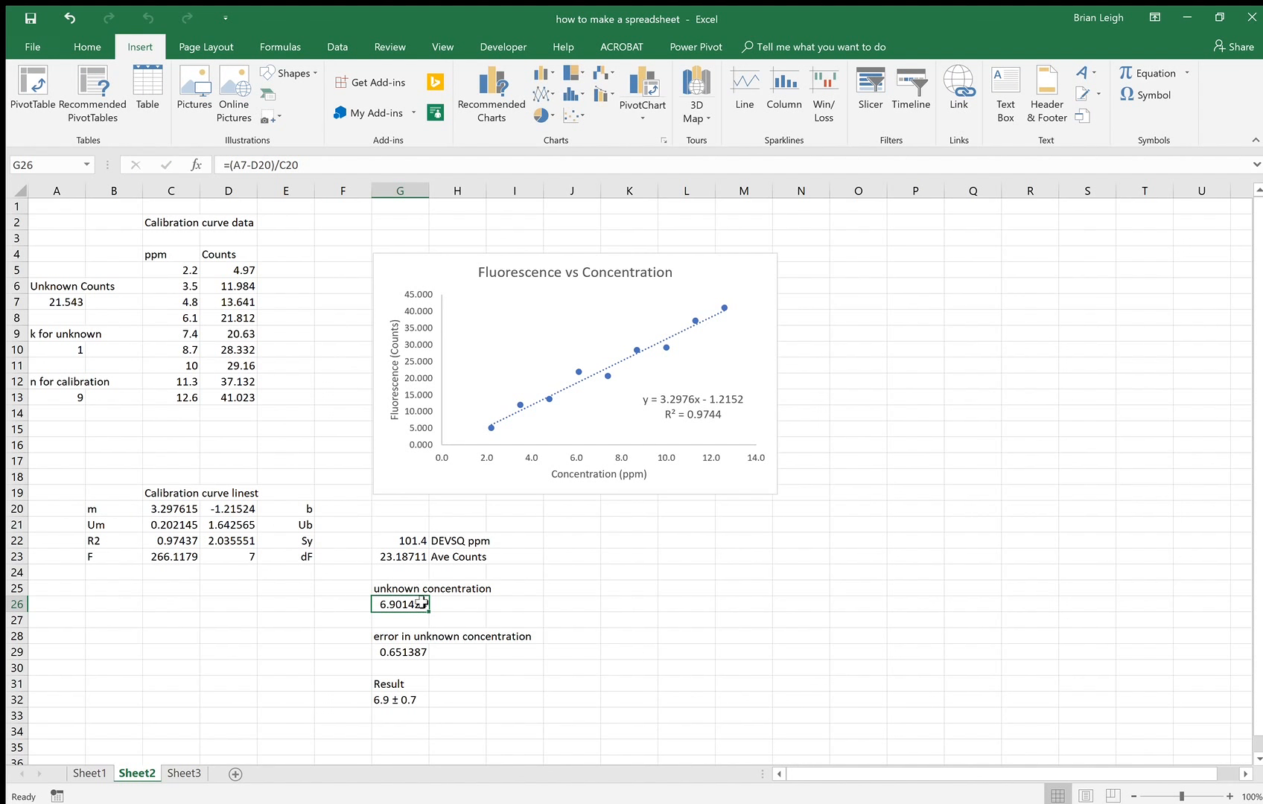
- Trace the cells used by the concentration error formula in G29, and review the Result label and value in G31:G32
{"action": "left_click", "coordinate": [409, 653]}
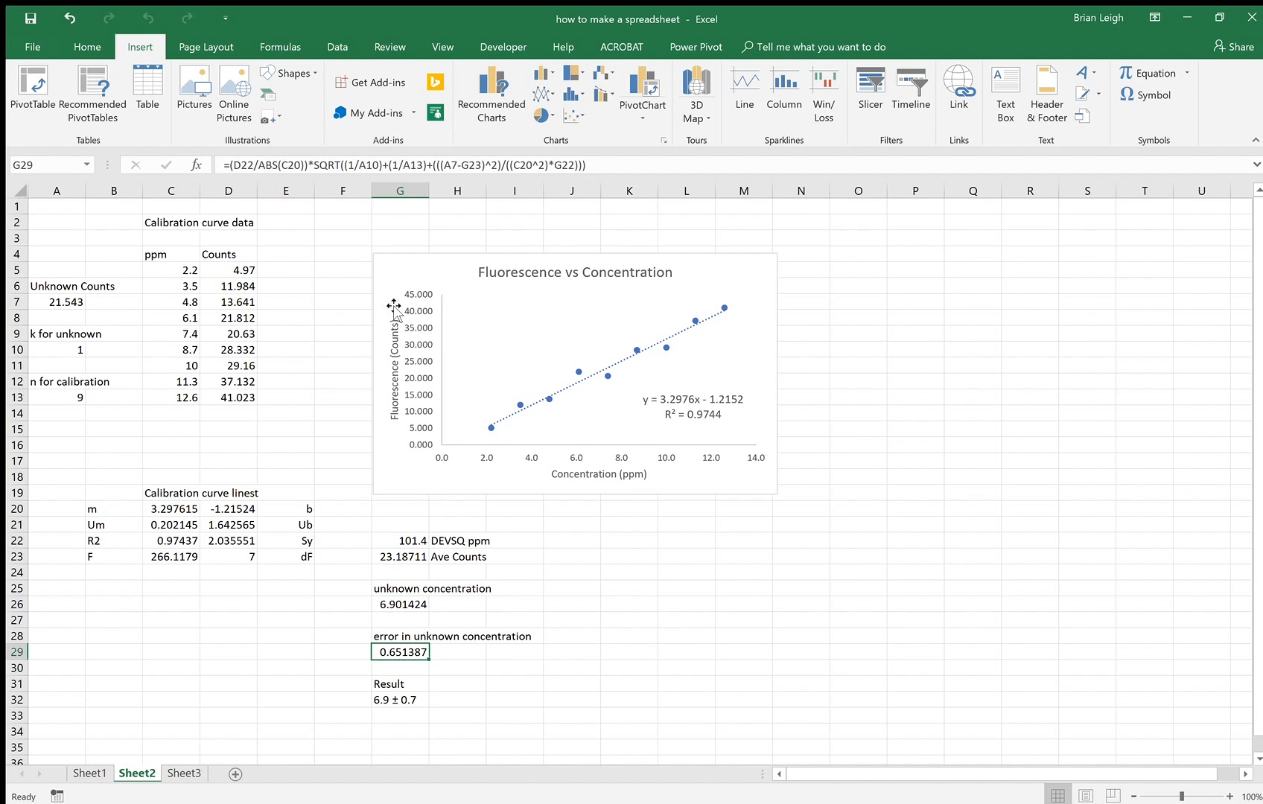
{"action": "left_click", "coordinate": [428, 167]}
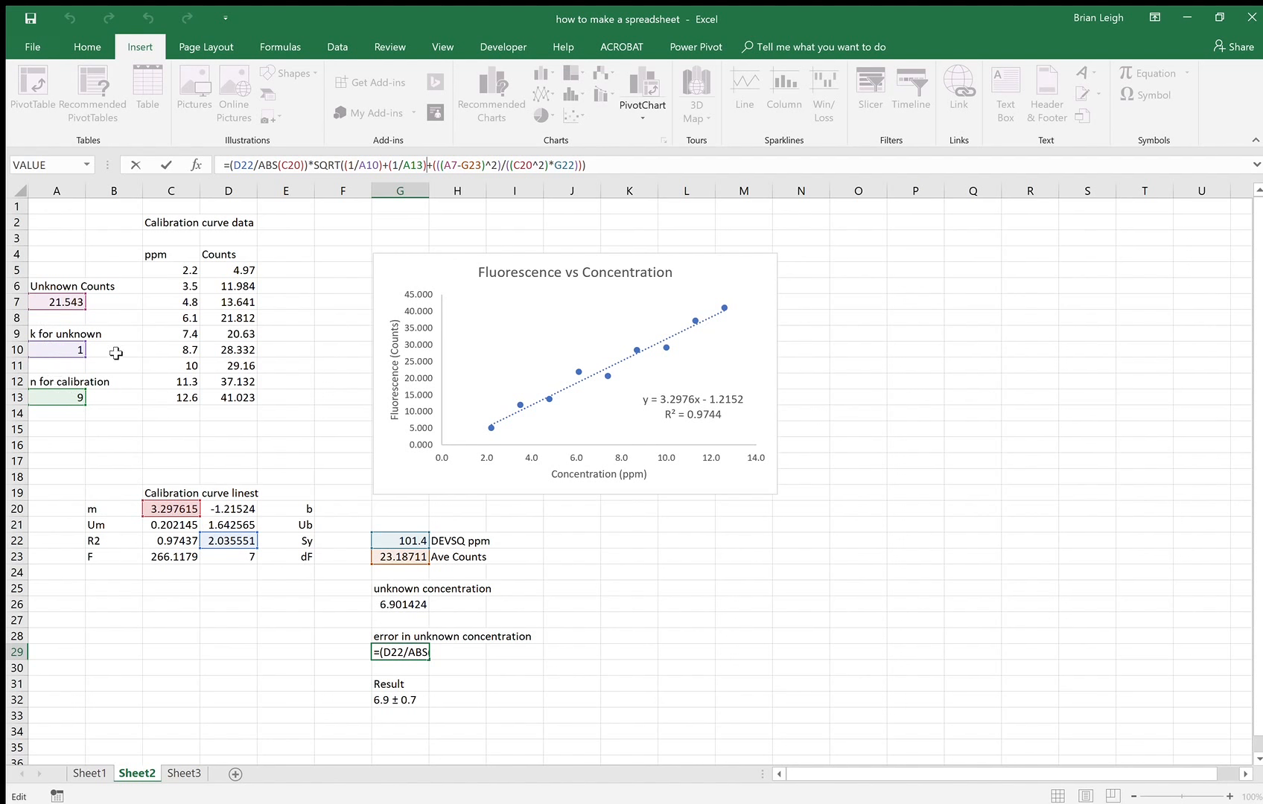
{"action": "left_click", "coordinate": [135, 167]}
{"action": "left_click", "coordinate": [402, 700]}
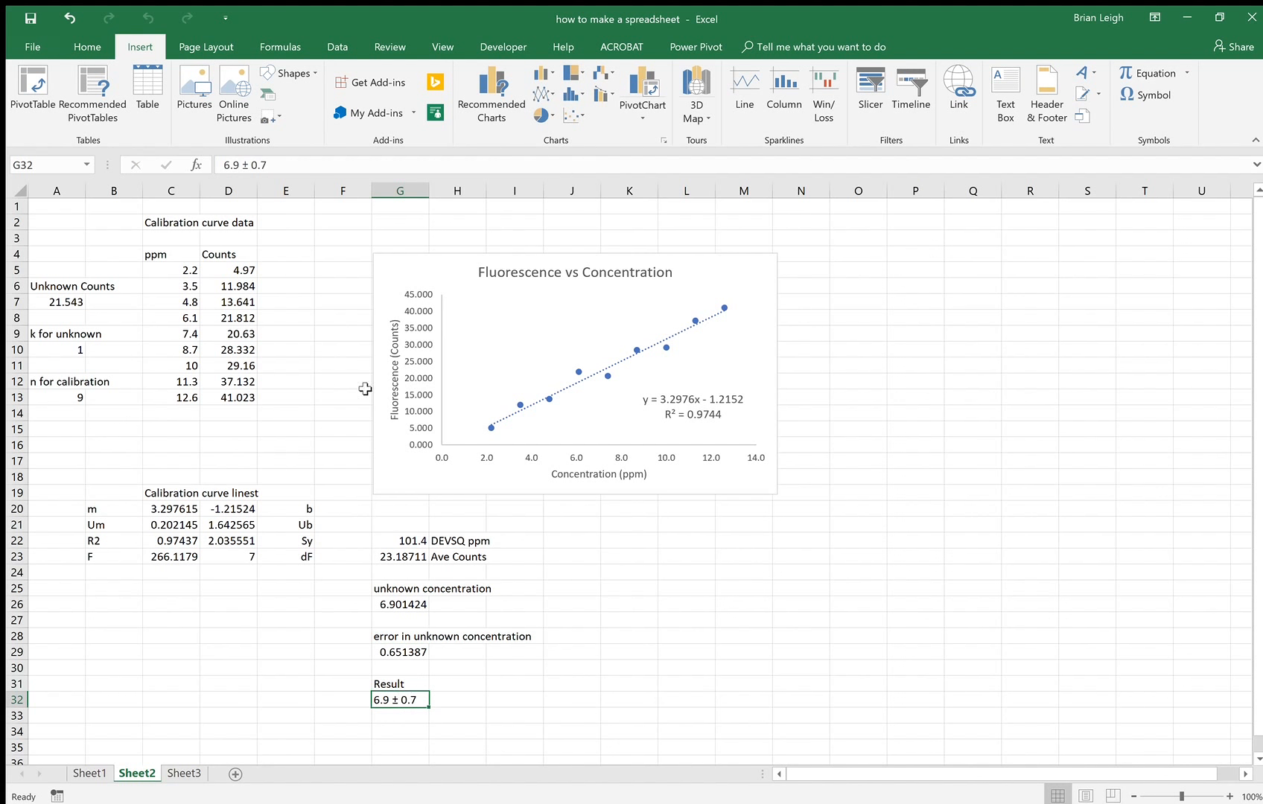
{"action": "left_click", "coordinate": [467, 680]}
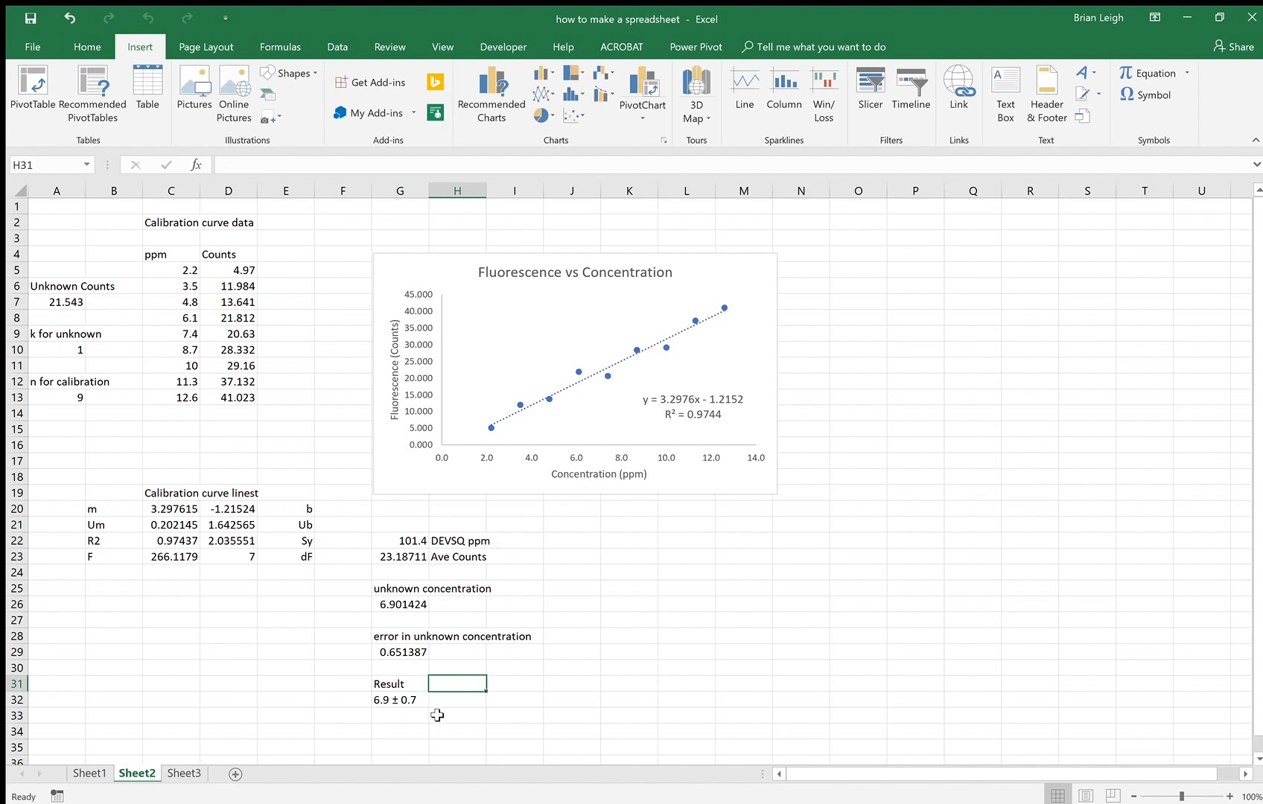
{"action": "left_click_drag", "start_coordinate": [389, 684], "coordinate": [391, 702]}
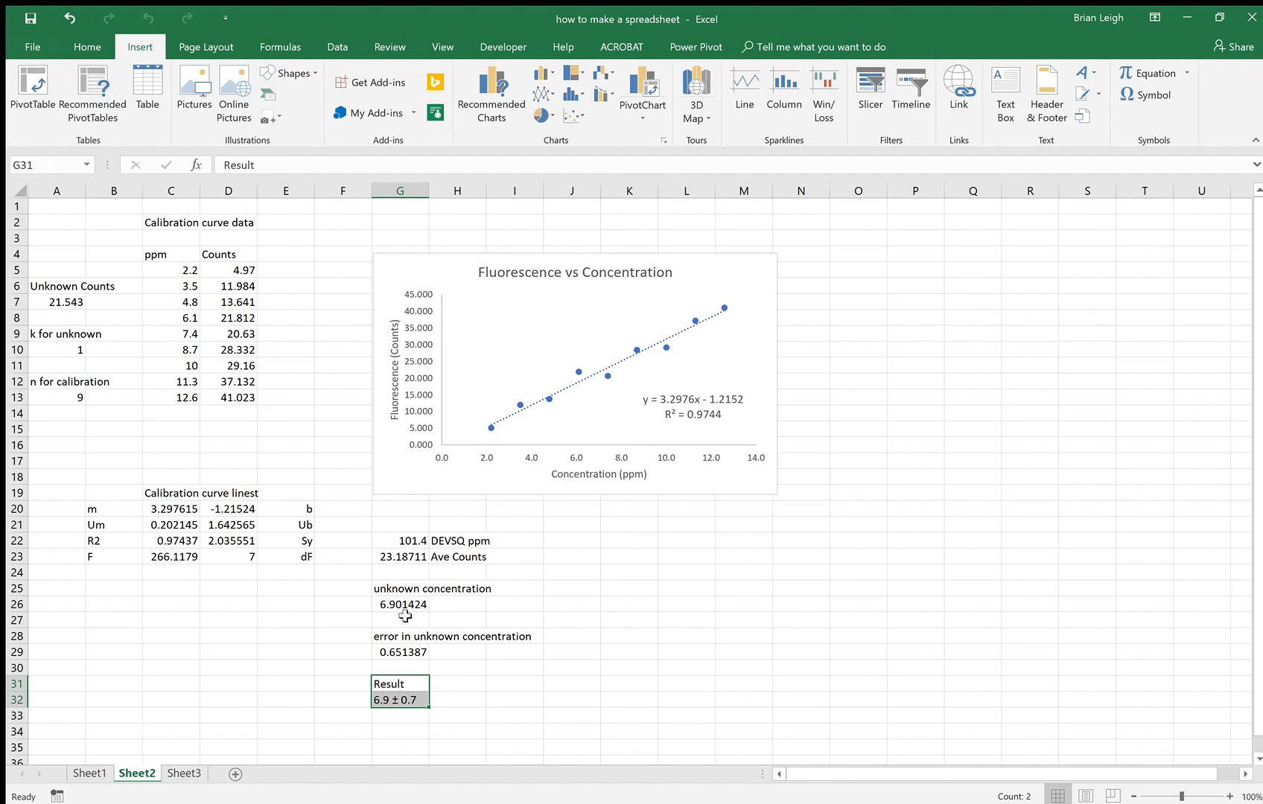
- Review the unknown concentration and error cells G26:G29, and examine the chart's title and both axis titles with their units
{"action": "left_click_drag", "start_coordinate": [405, 593], "coordinate": [414, 659]}
{"action": "left_click", "coordinate": [496, 699]}
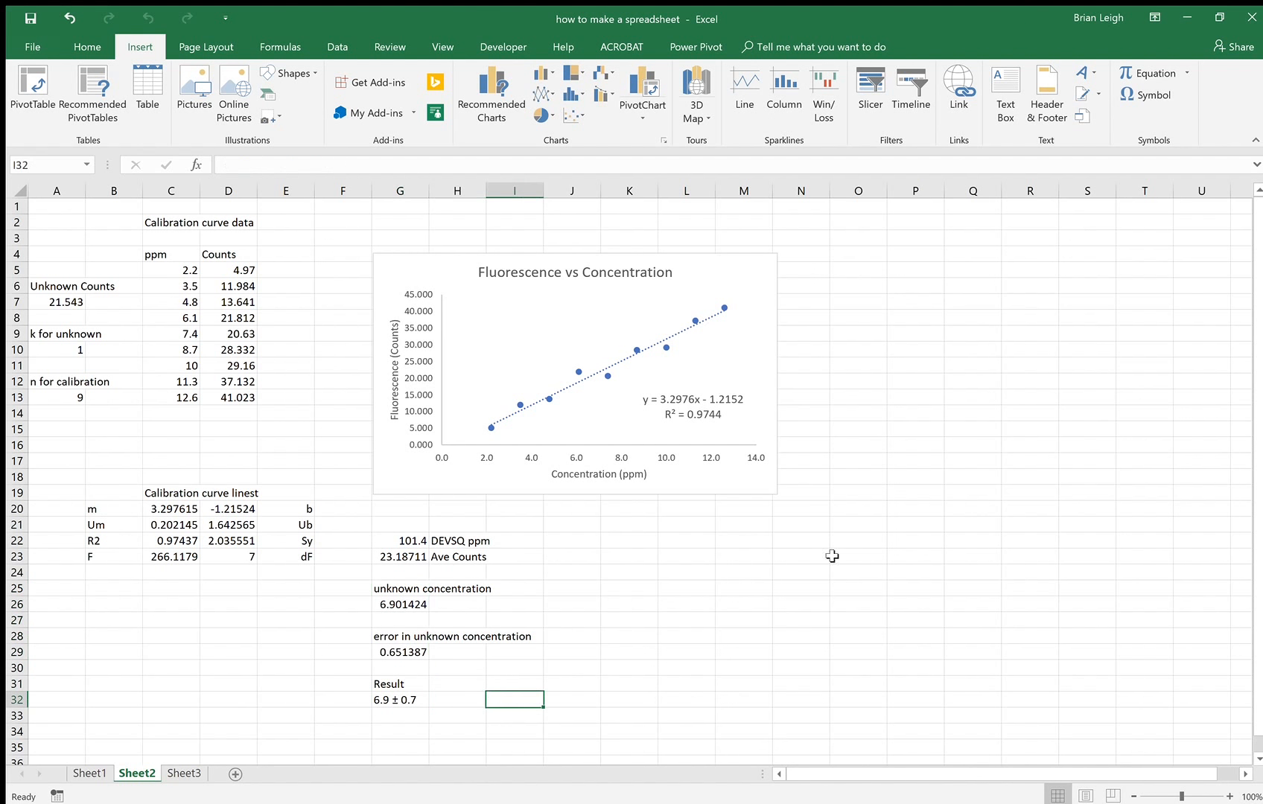
{"action": "left_click", "coordinate": [528, 272]}
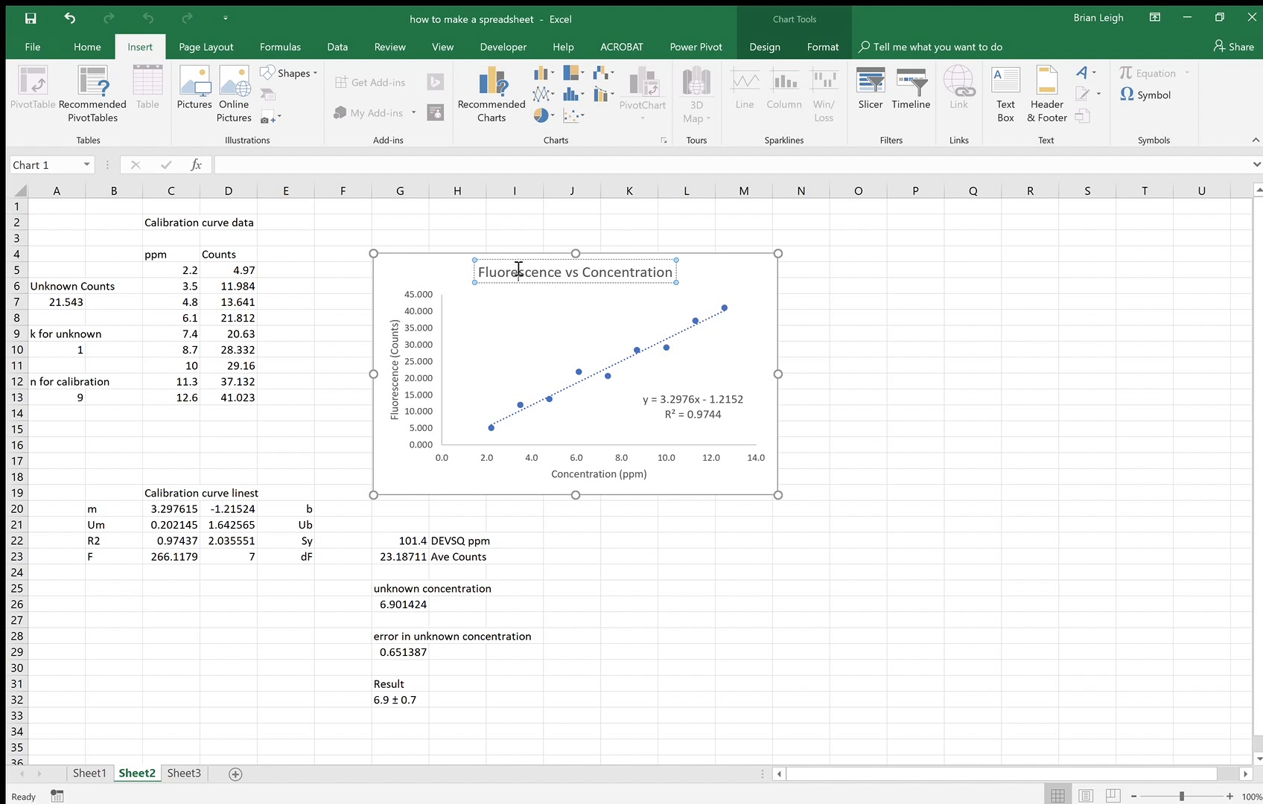
{"action": "left_click", "coordinate": [414, 399]}
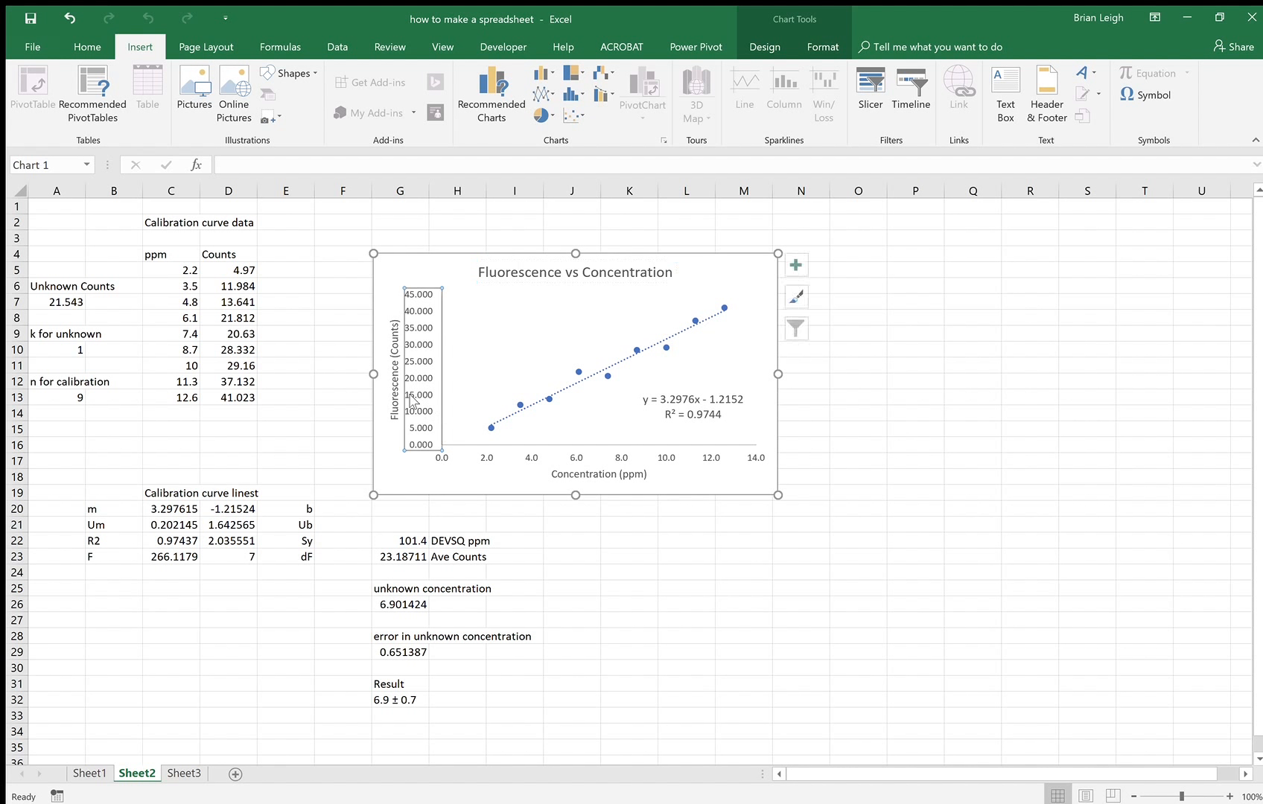
{"action": "left_click", "coordinate": [394, 379]}
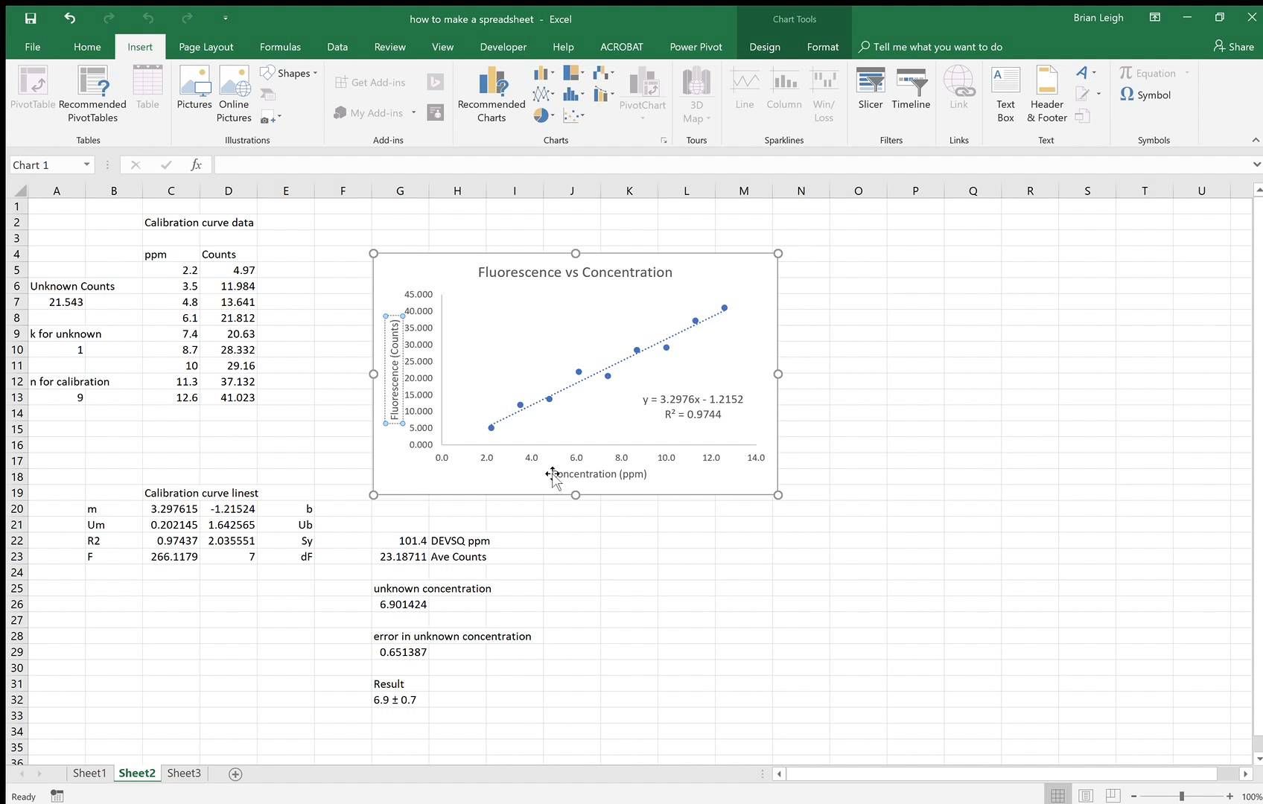
{"action": "left_click", "coordinate": [577, 478]}
{"action": "left_click", "coordinate": [609, 477]}
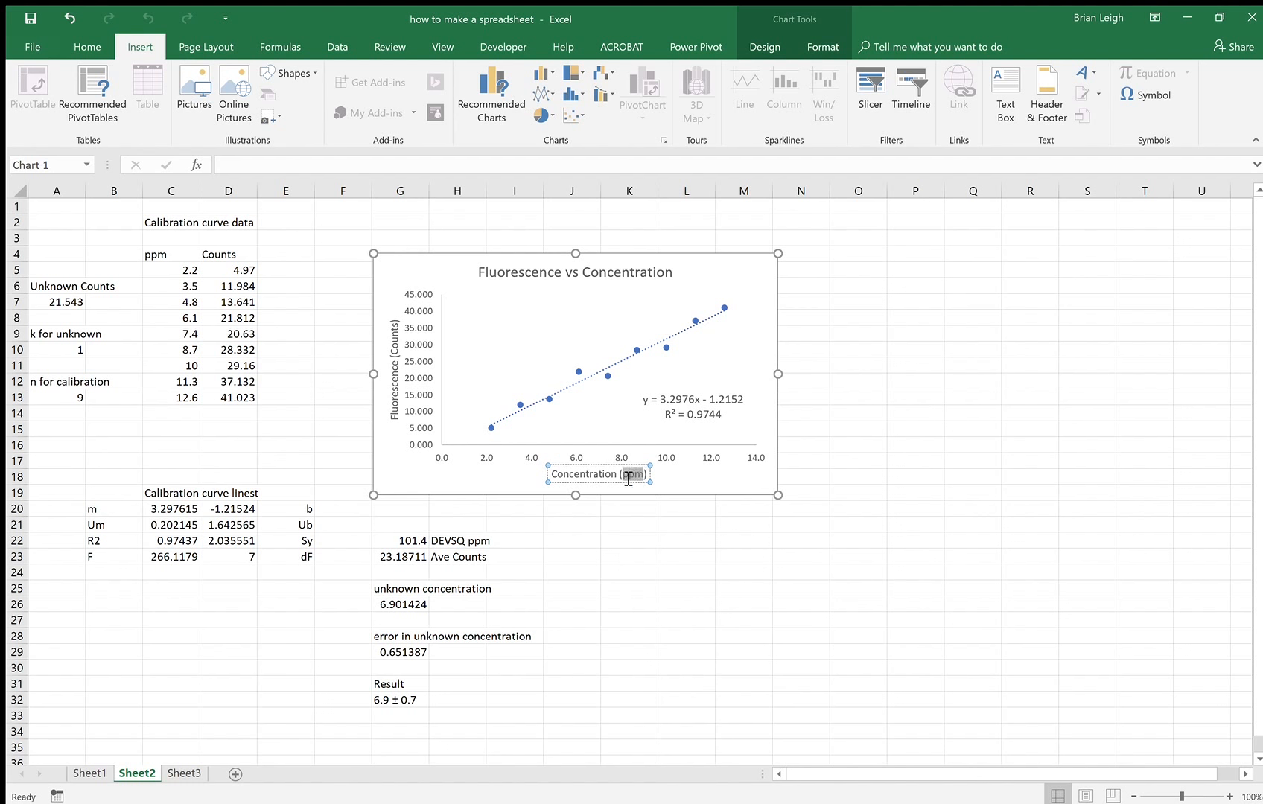
{"action": "left_click", "coordinate": [655, 508]}
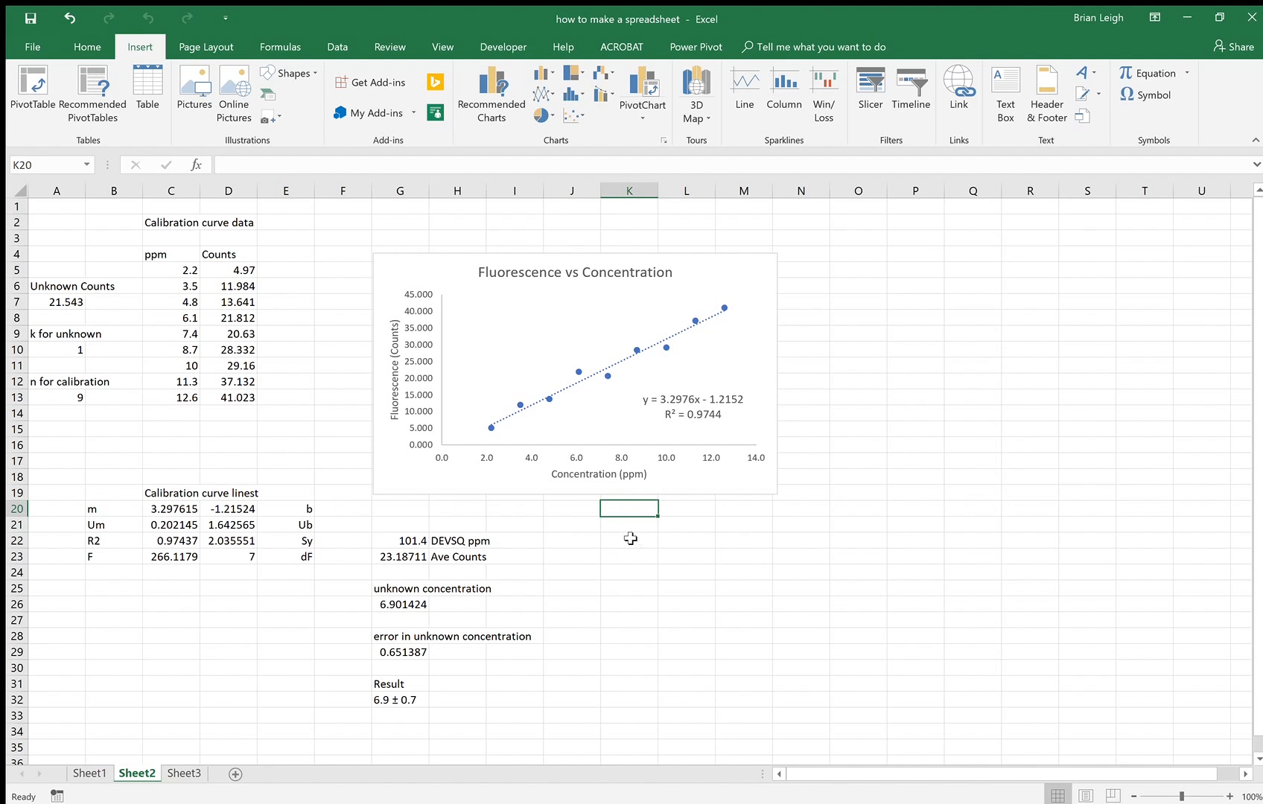
- Compare the decimal places on the chart's horizontal and vertical axes with the ppm and Counts calibration data
{"action": "left_click", "coordinate": [525, 458]}
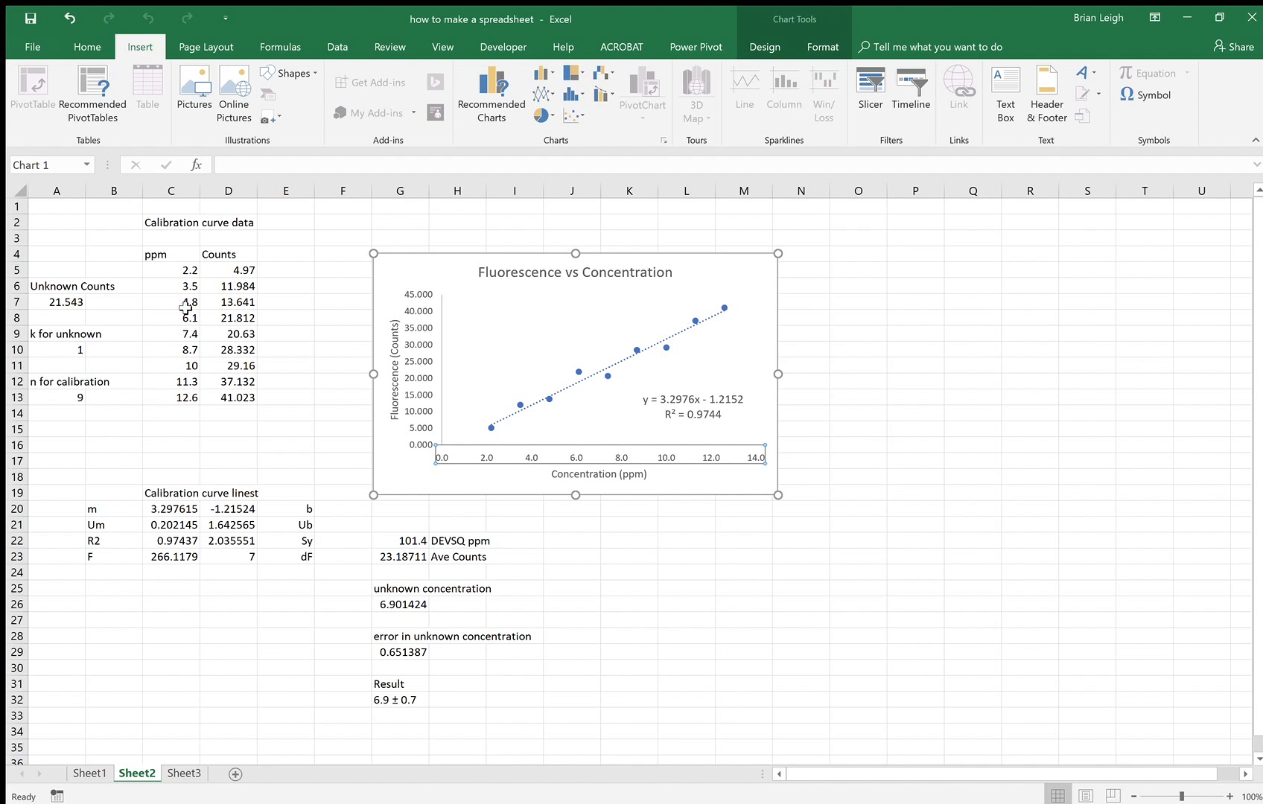
{"action": "left_click", "coordinate": [419, 347]}
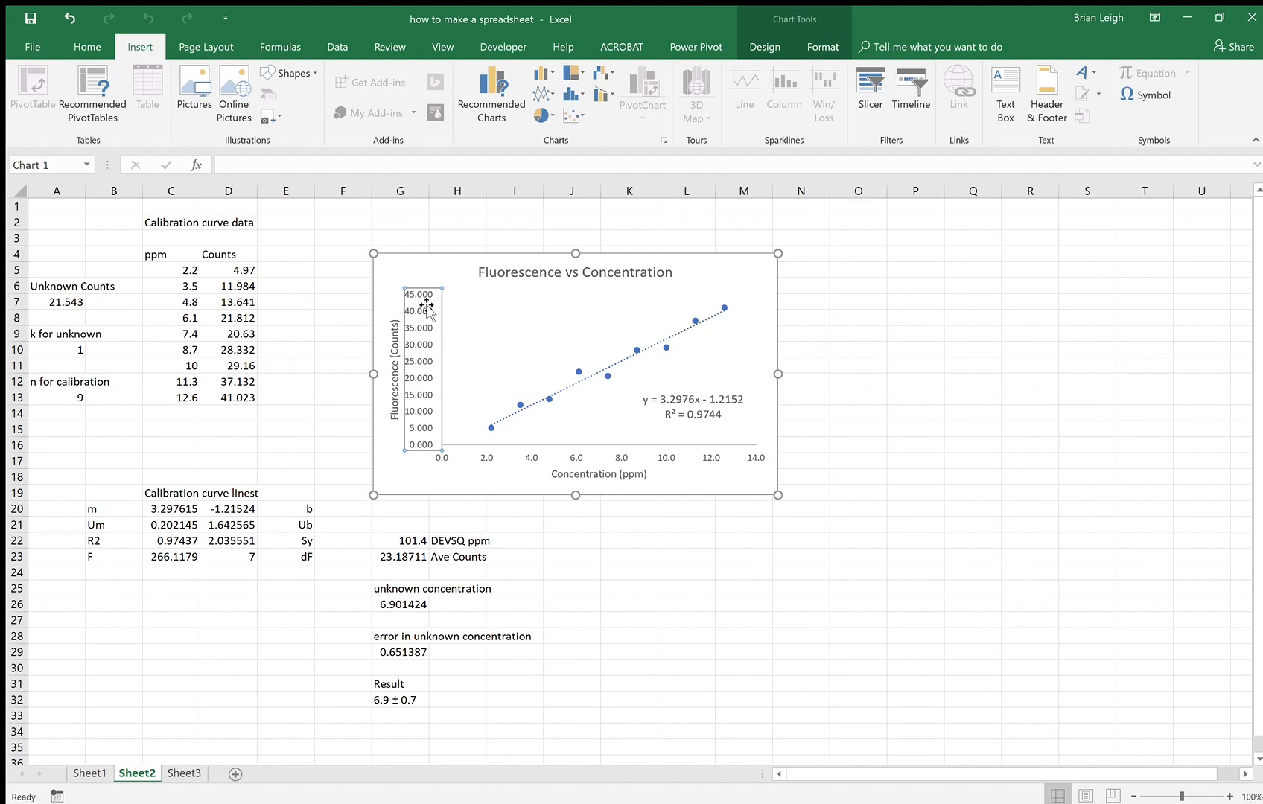
{"action": "left_click", "coordinate": [232, 270]}
{"action": "left_click_drag", "start_coordinate": [245, 302], "coordinate": [247, 397]}
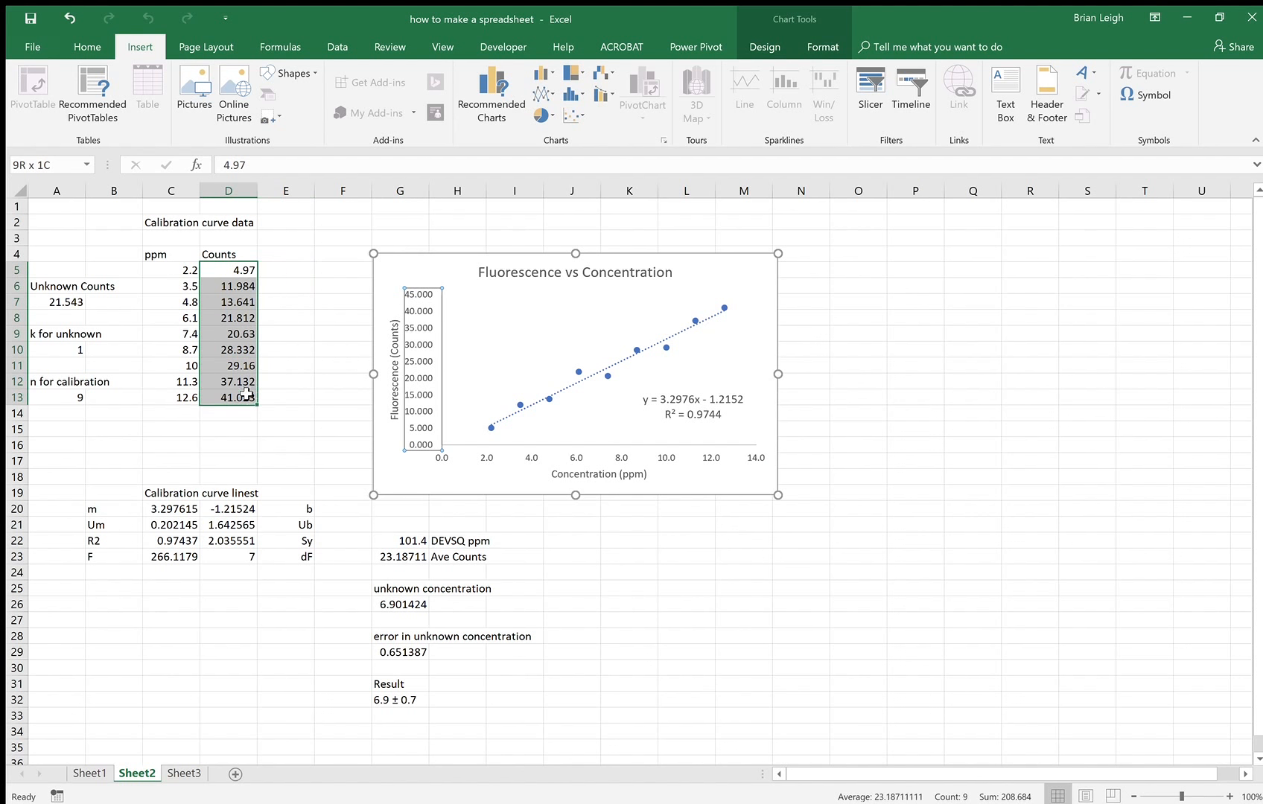
{"action": "left_click", "coordinate": [319, 430]}
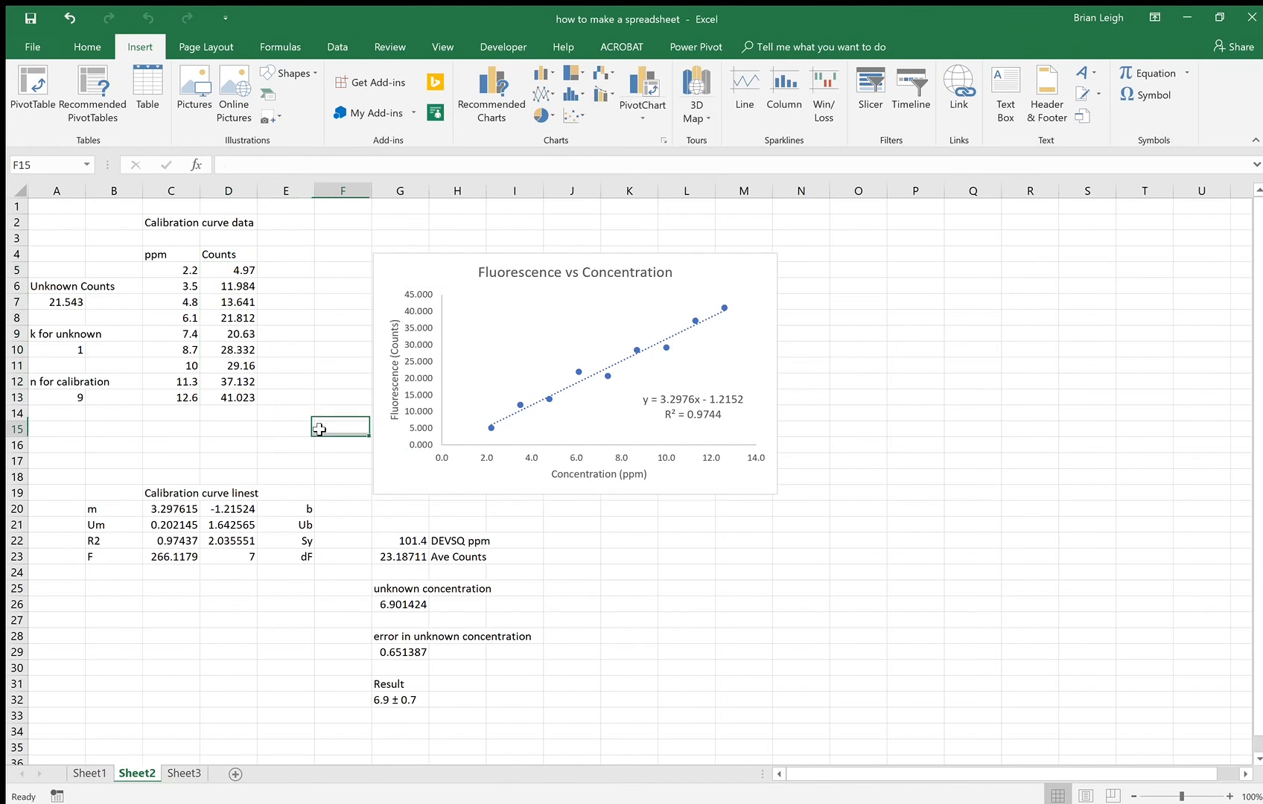
- Examine the trendline equation and R² label and the plot area on the Fluorescence vs Concentration chart
{"action": "left_click", "coordinate": [693, 406]}
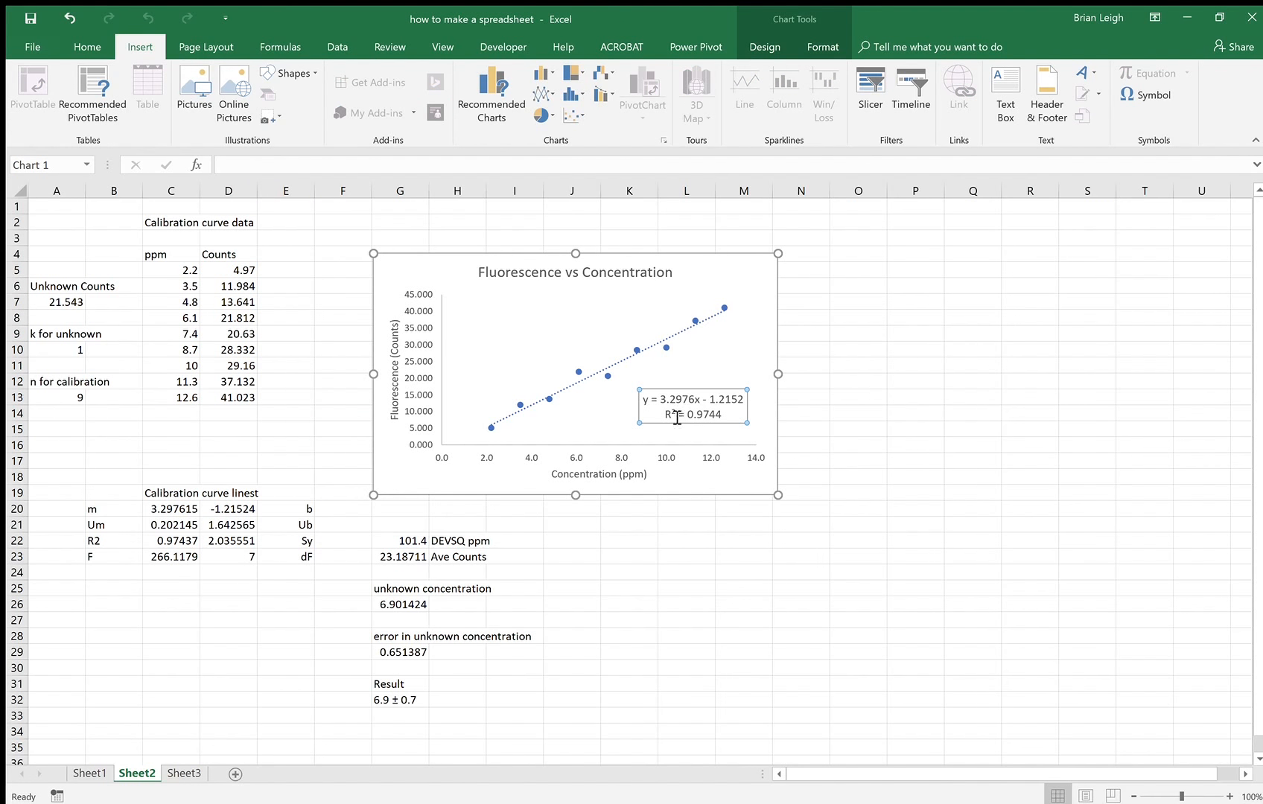
{"action": "left_click", "coordinate": [618, 330]}
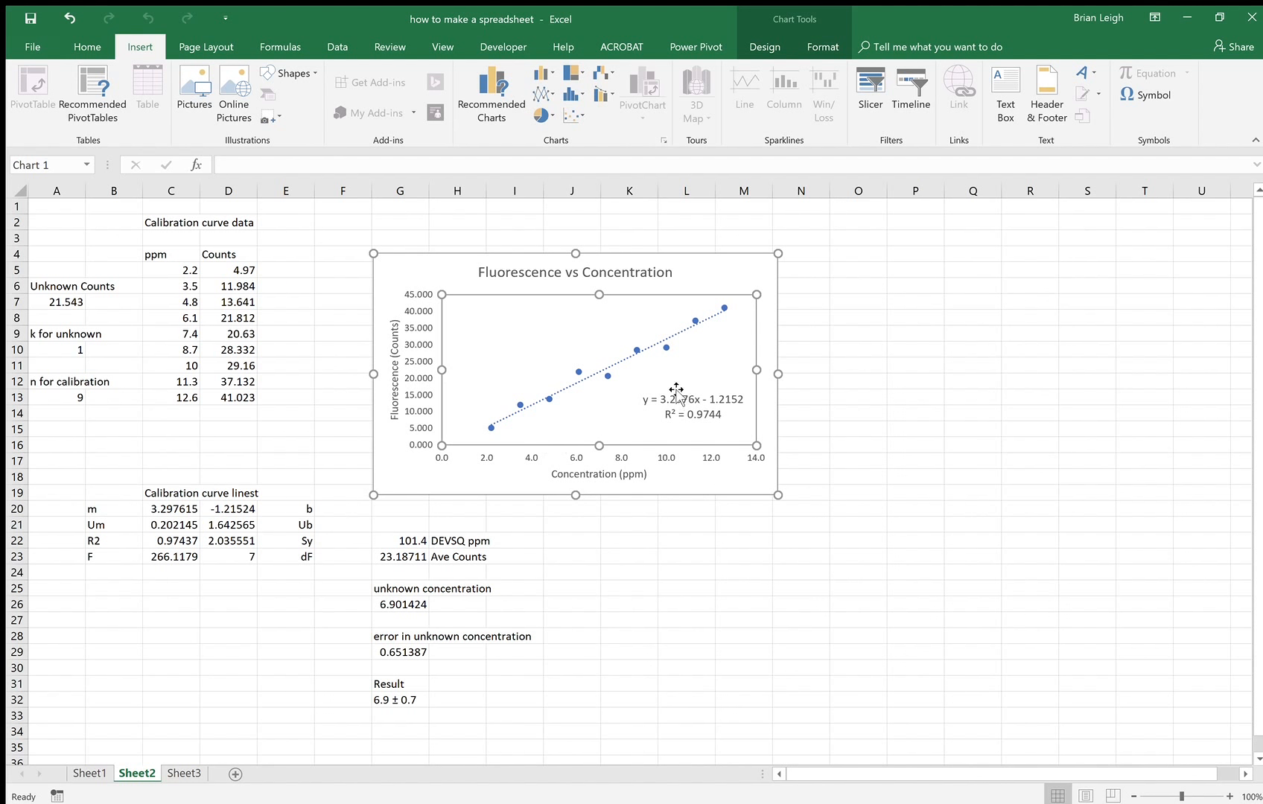
{"action": "left_click", "coordinate": [835, 509]}
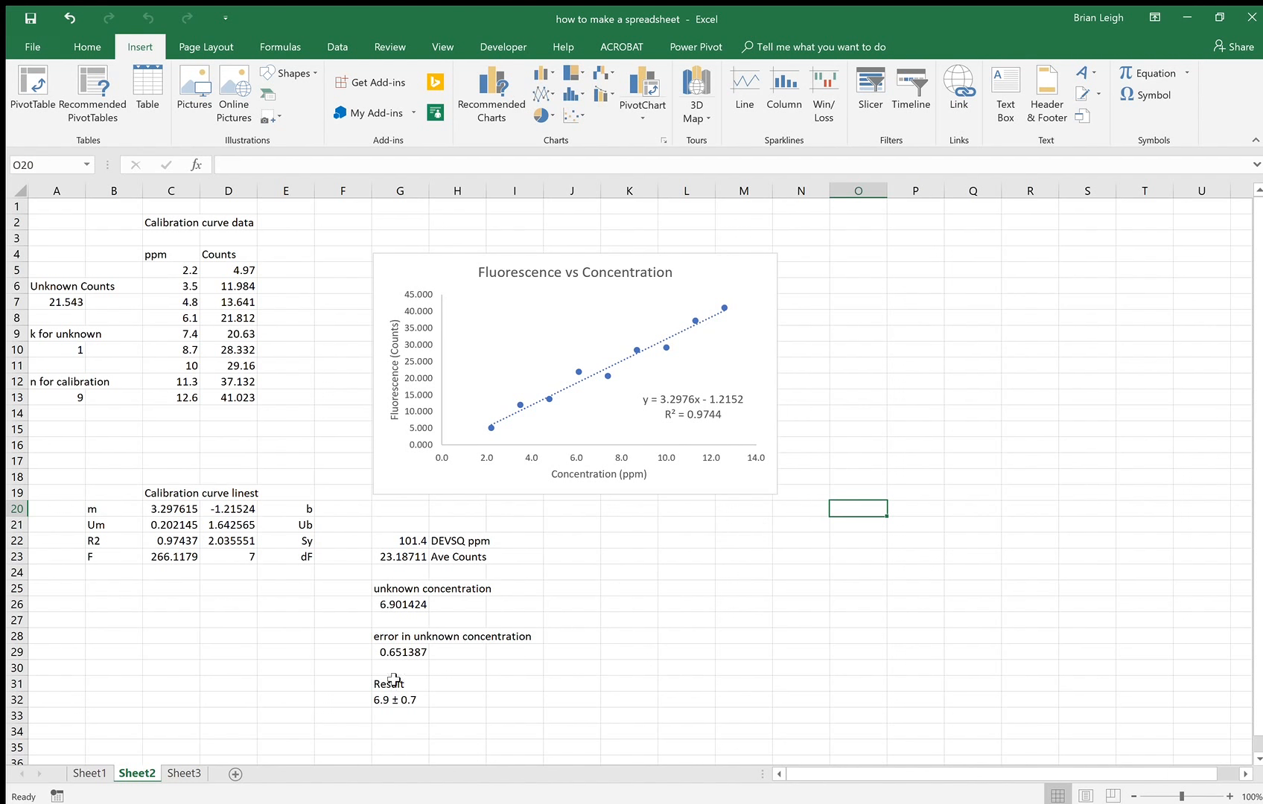
- Add horizontal and vertical axis titles to the unlabelled scatter chart on Sheet3
{"action": "left_click", "coordinate": [179, 774]}
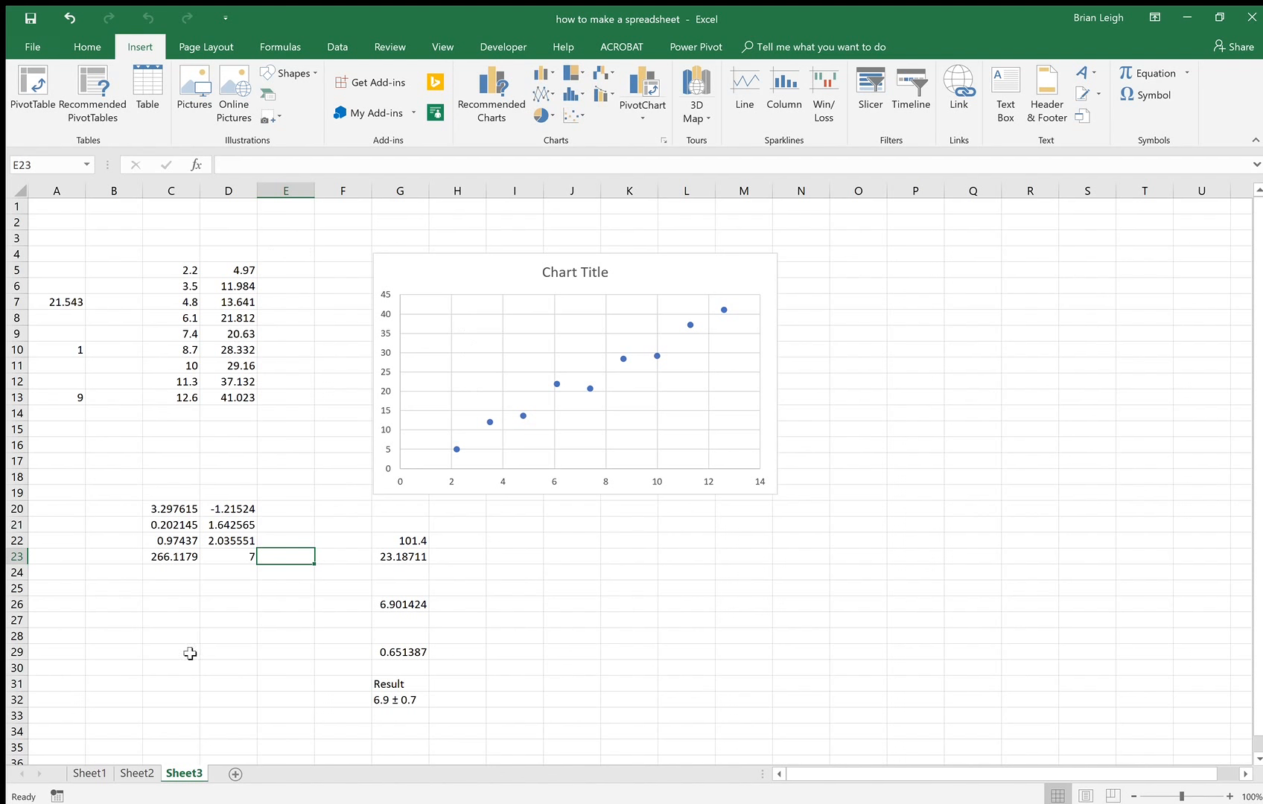
{"action": "left_click", "coordinate": [476, 280]}
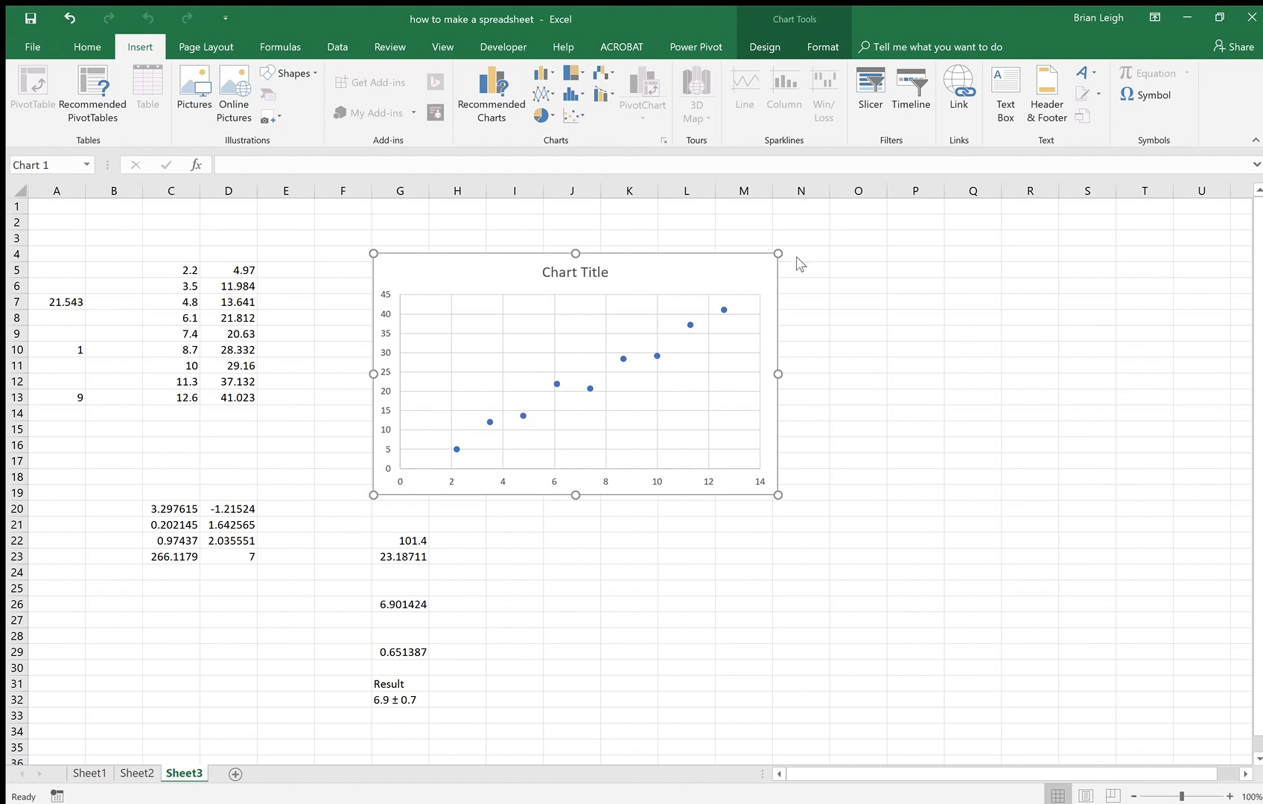
{"action": "left_click", "coordinate": [823, 304]}
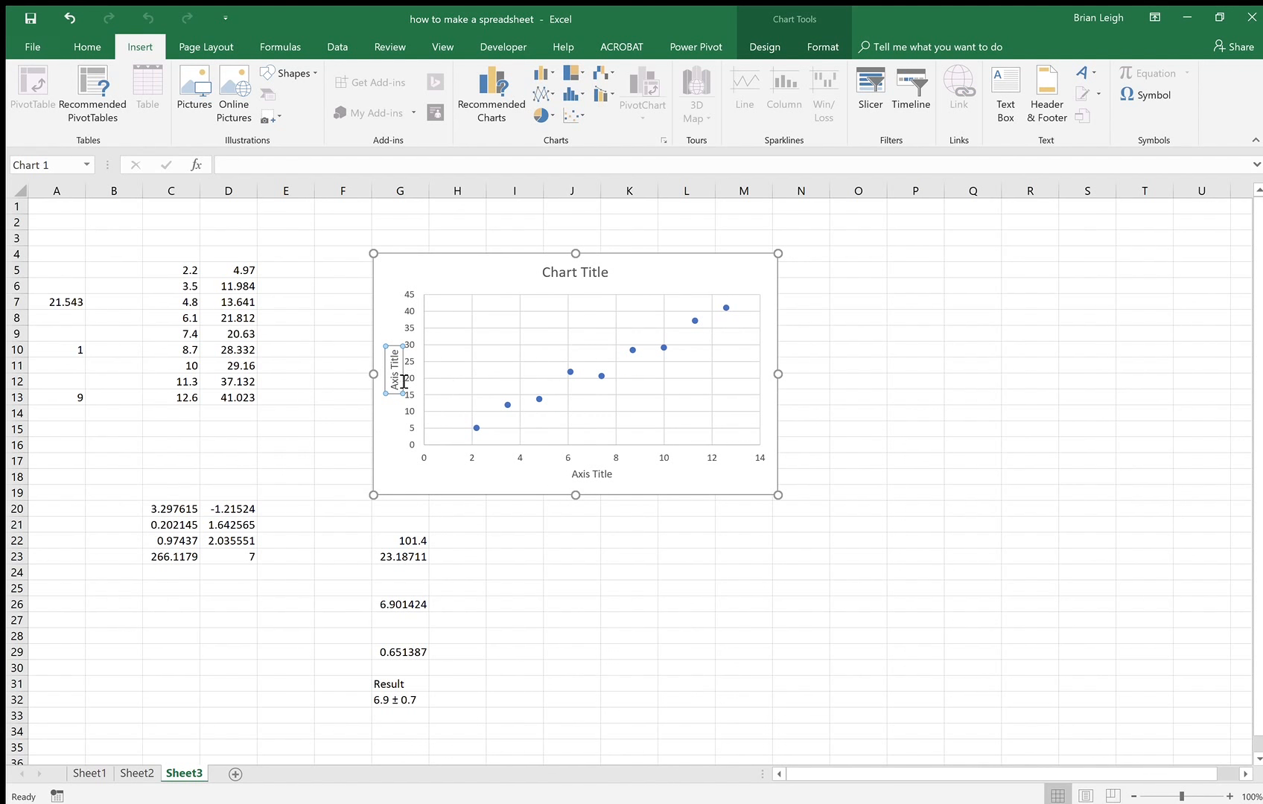
- Replace the vertical axis title with a placeholder row of the letter f and the horizontal one with "hhhhhhhhhhhhhhhh"
{"action": "left_click_drag", "start_coordinate": [397, 362], "coordinate": [398, 384]}
{"action": "key", "text": "BackSpace"}
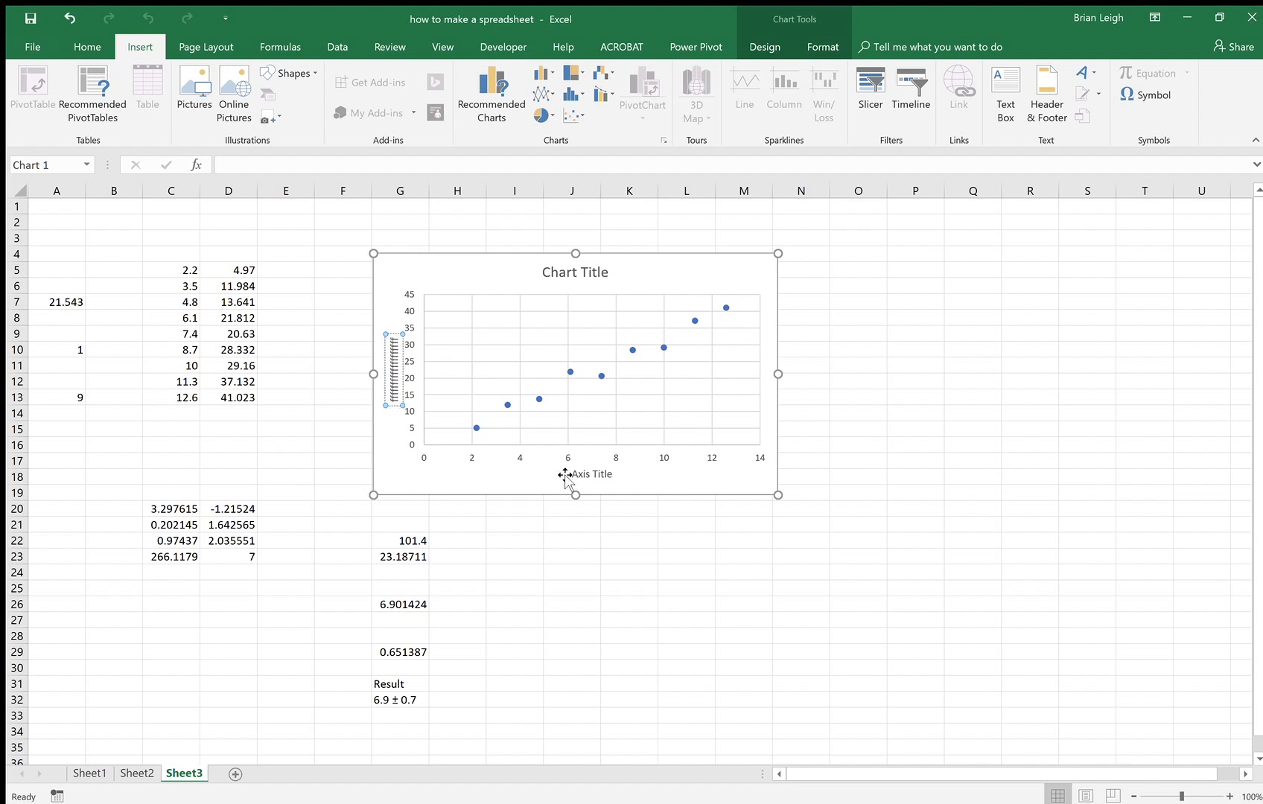
{"action": "left_click", "coordinate": [592, 473]}
{"action": "triple_click", "coordinate": [606, 472]}
{"action": "type", "text": "hhhhhhhhhhhhhhhh"}
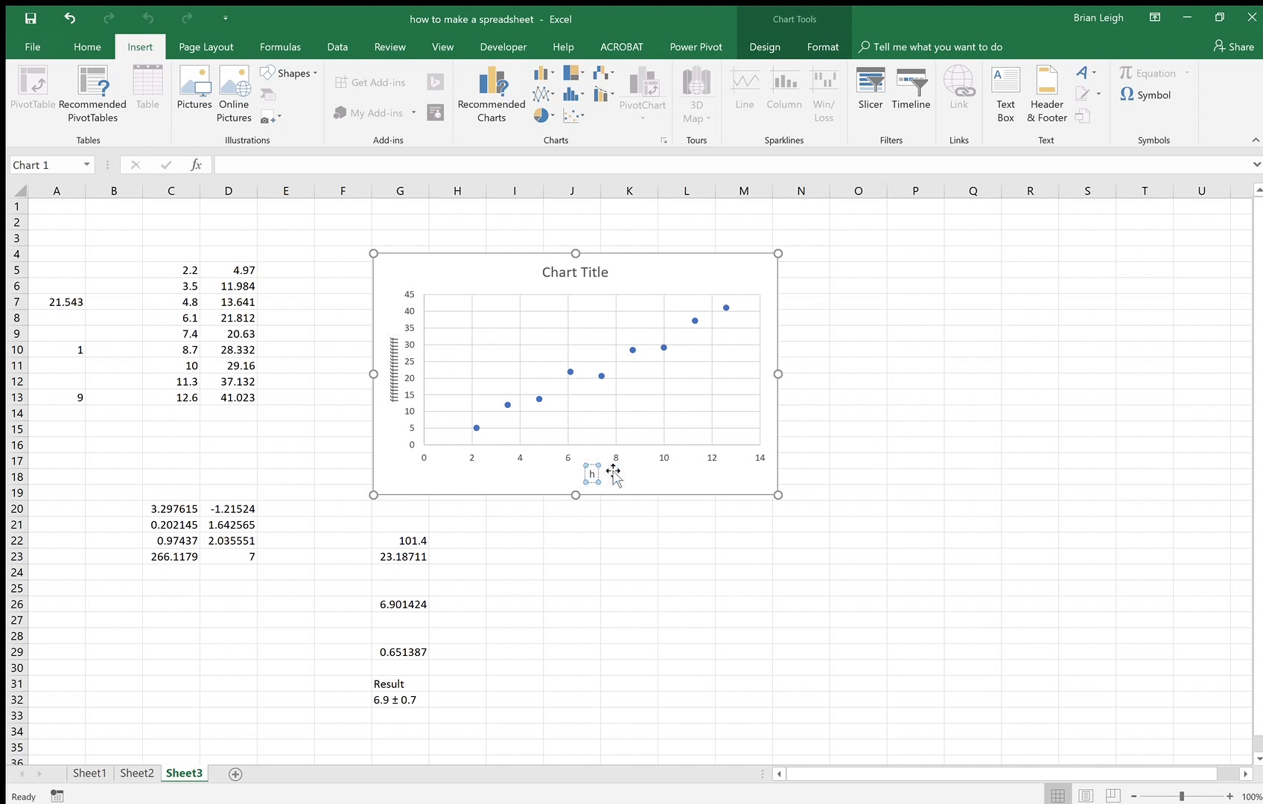
- Format the chart's horizontal axis labels as Number with 1 decimal place
{"action": "left_click", "coordinate": [469, 459]}
{"action": "double_click", "coordinate": [470, 460]}
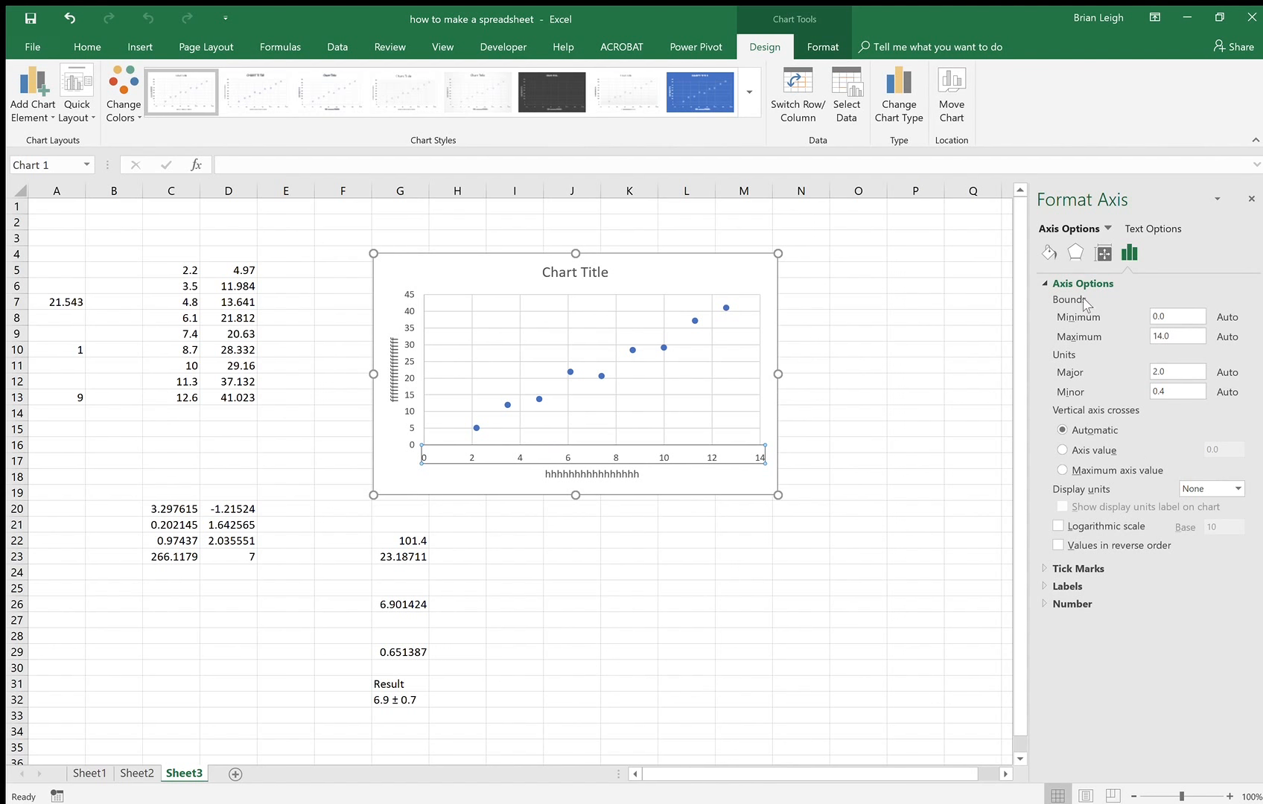
{"action": "left_click", "coordinate": [1073, 604]}
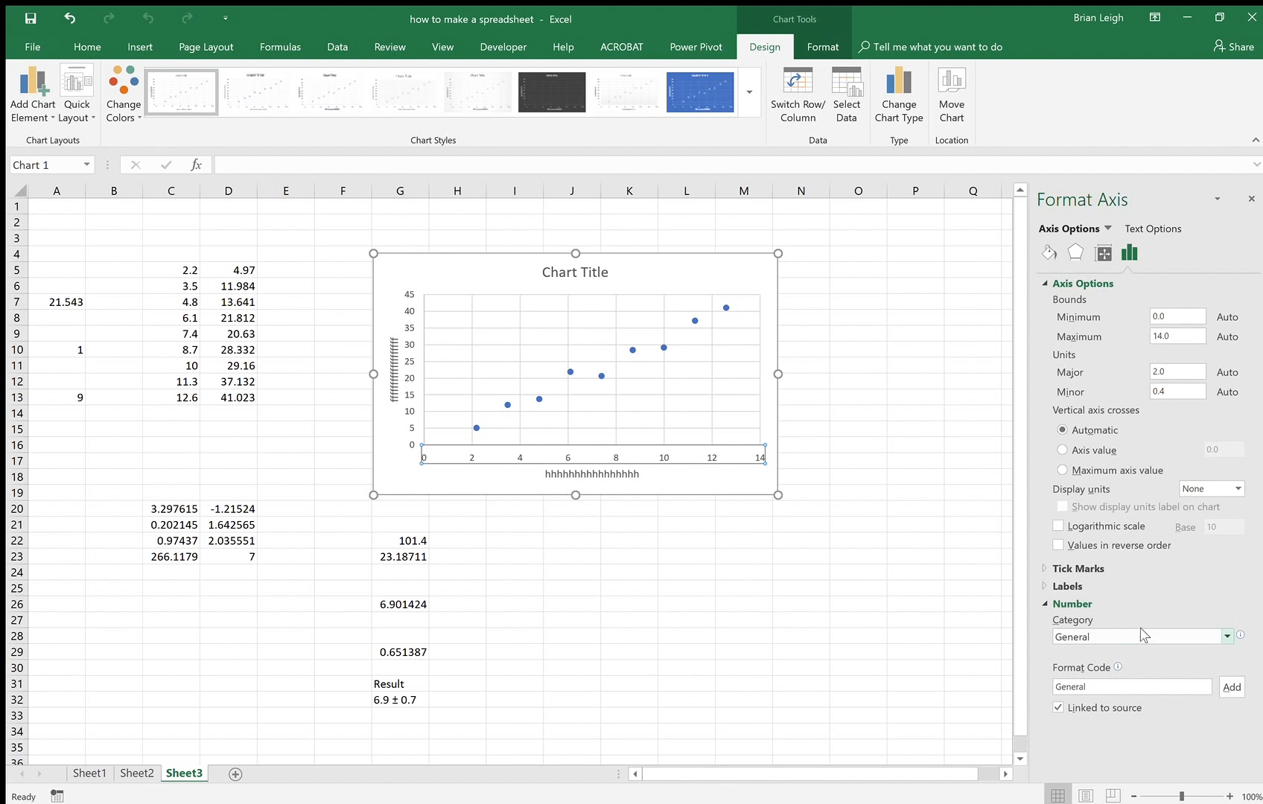
{"action": "left_click", "coordinate": [1084, 477]}
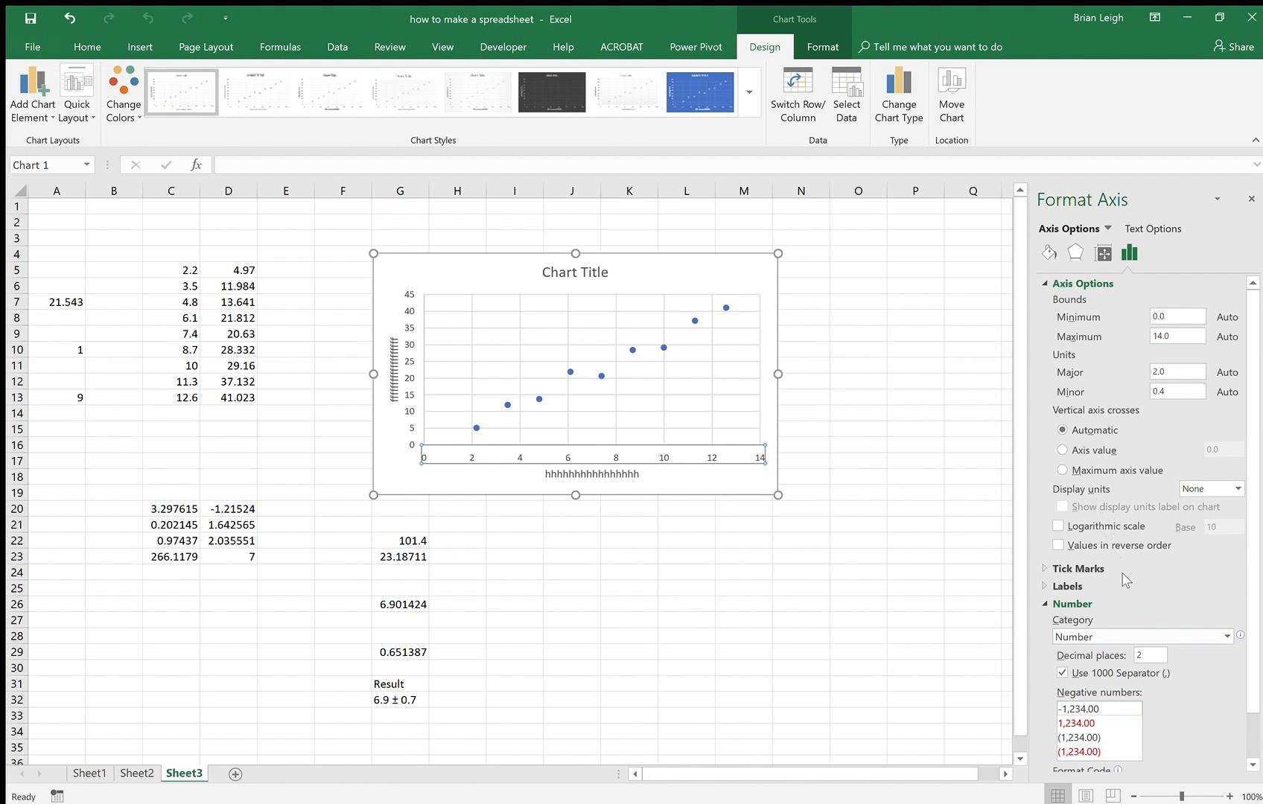
{"action": "left_click_drag", "start_coordinate": [1151, 658], "coordinate": [1132, 657]}
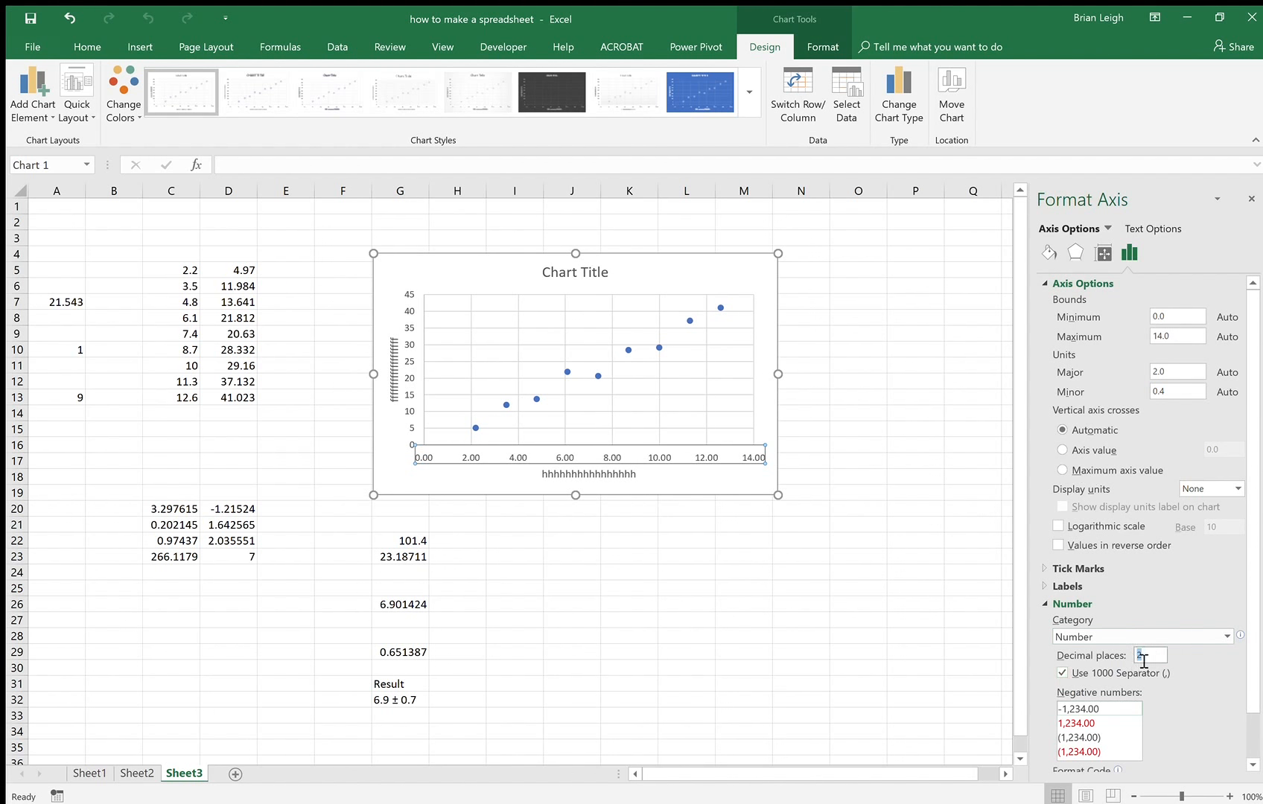
{"action": "left_click", "coordinate": [952, 351]}
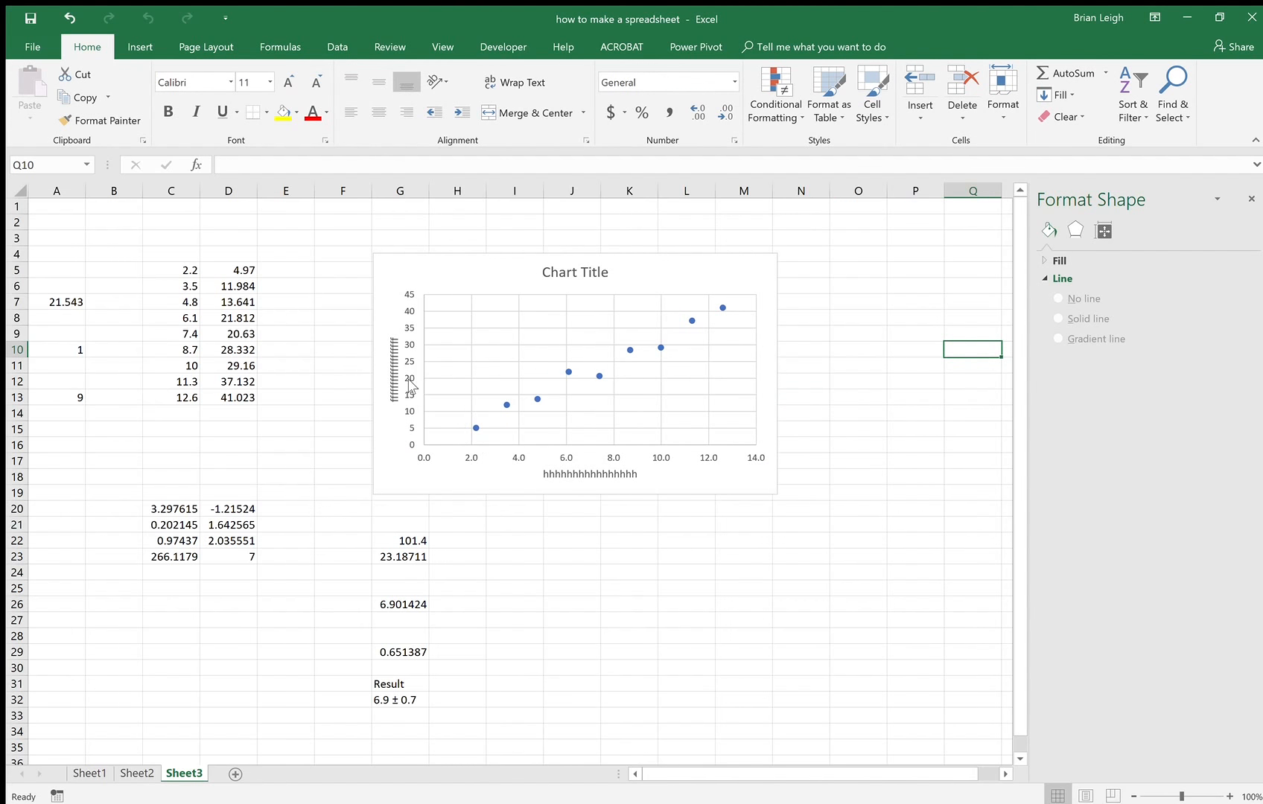
- Format the chart's vertical axis labels as Number with 3 decimal places
{"action": "left_click", "coordinate": [409, 394]}
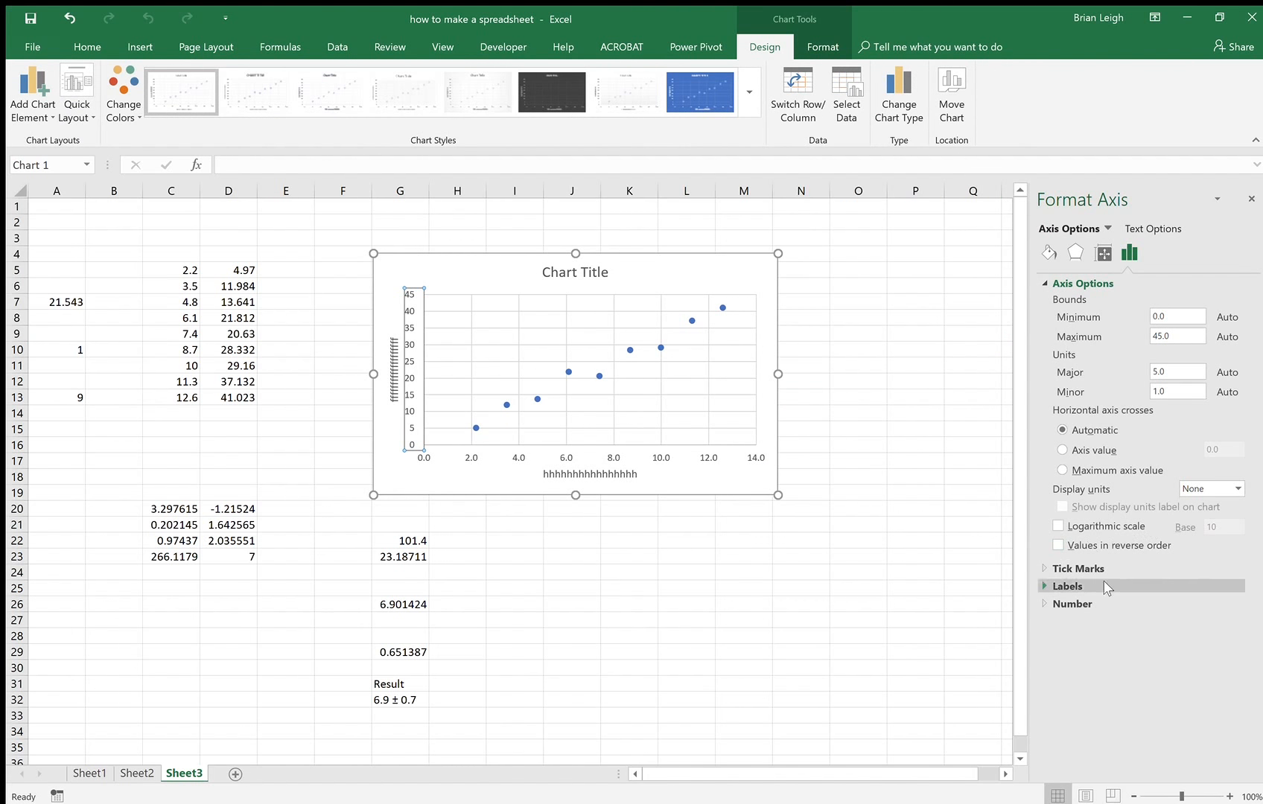
{"action": "left_click", "coordinate": [1073, 604]}
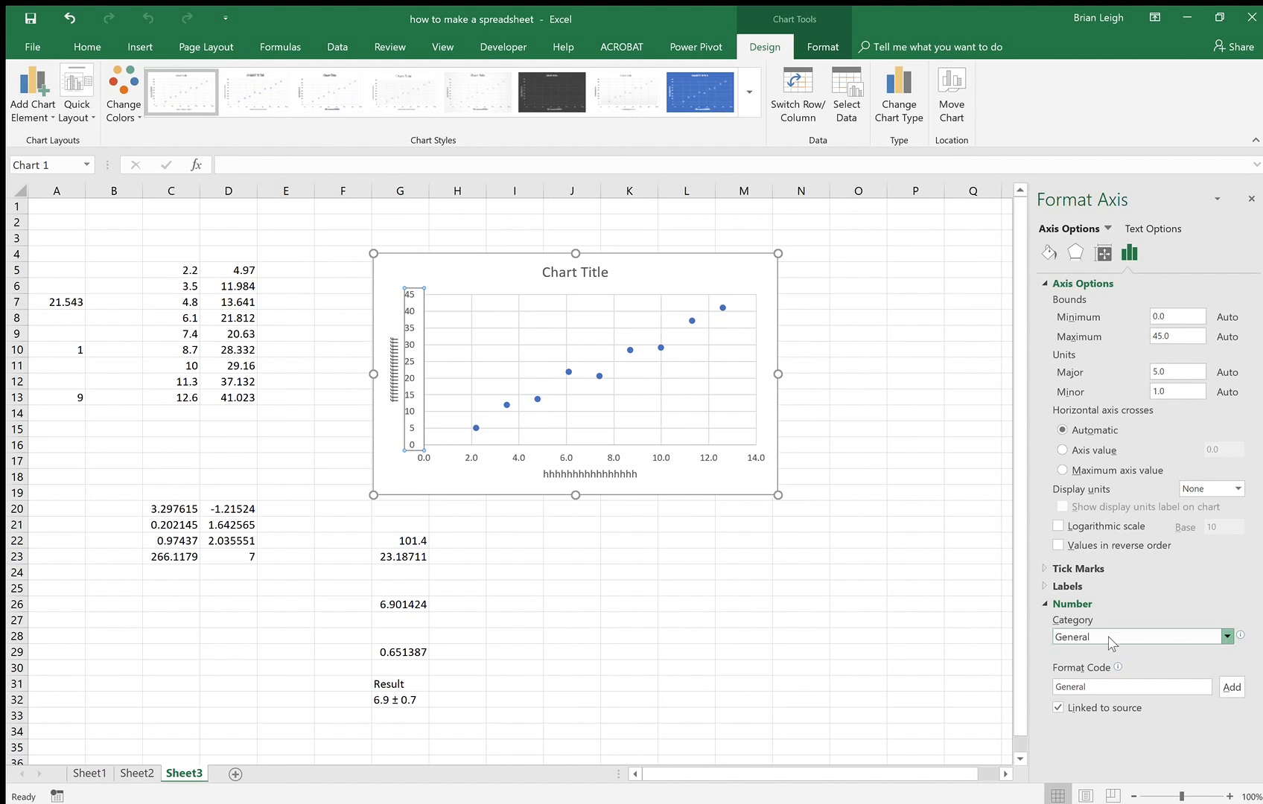
{"action": "left_click", "coordinate": [1103, 472]}
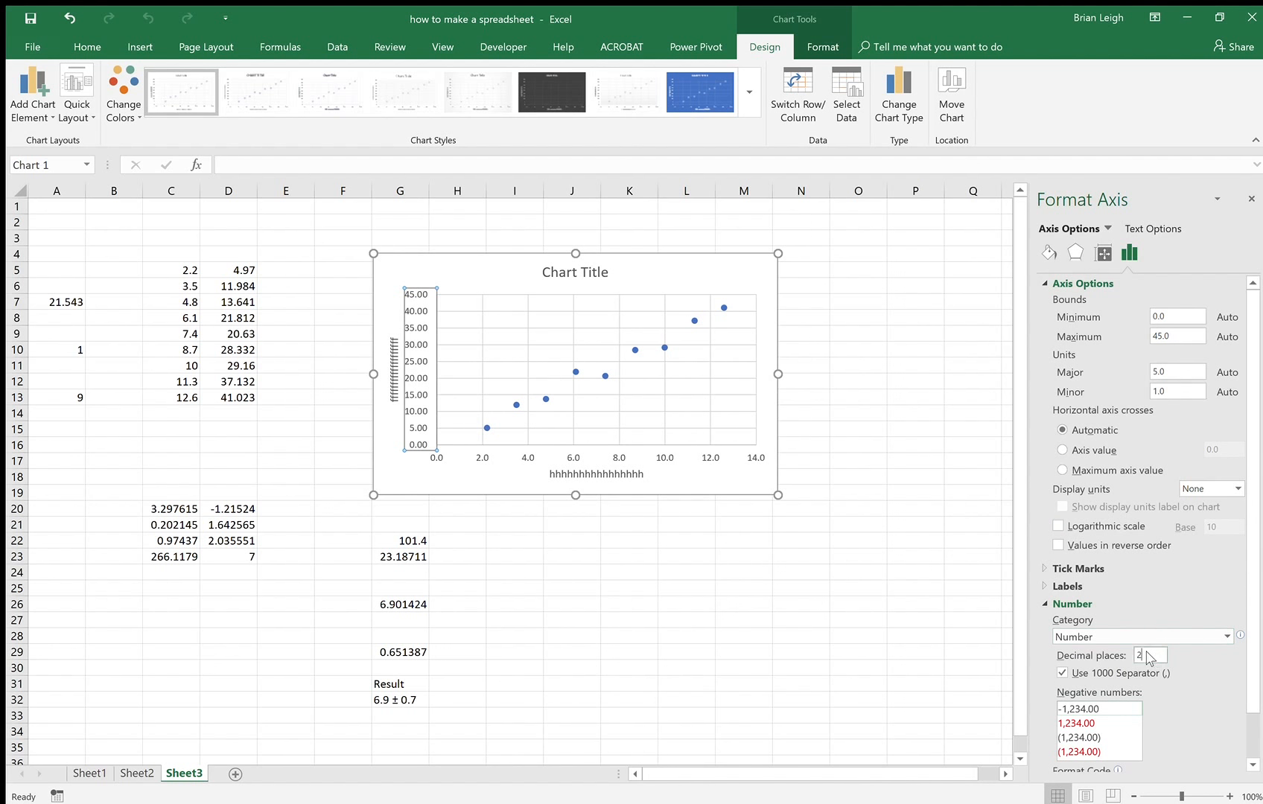
{"action": "left_click_drag", "start_coordinate": [1148, 657], "coordinate": [1127, 658]}
{"action": "type", "text": "3"}
{"action": "left_click", "coordinate": [904, 539]}
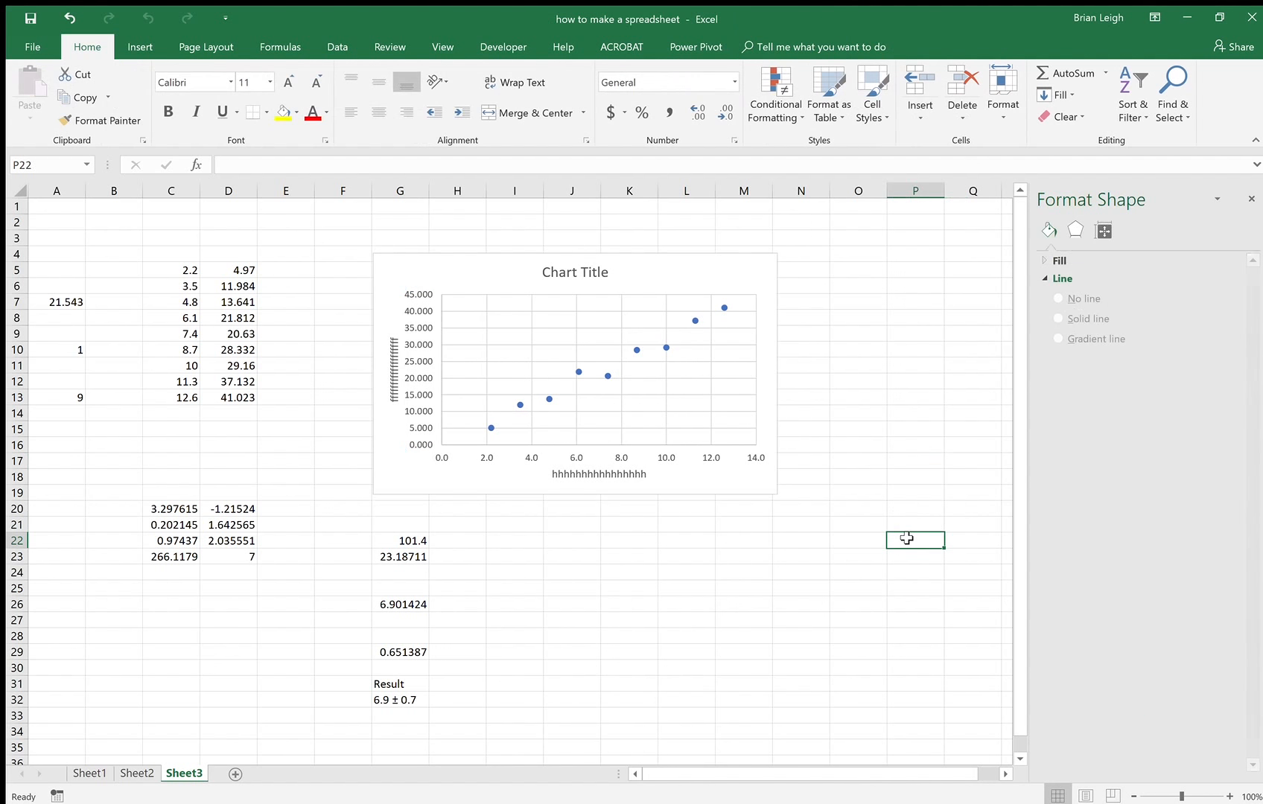
- Remove the chart's gridlines and add a linear trendline that displays its equation and R-squared value
{"action": "left_click", "coordinate": [660, 412]}
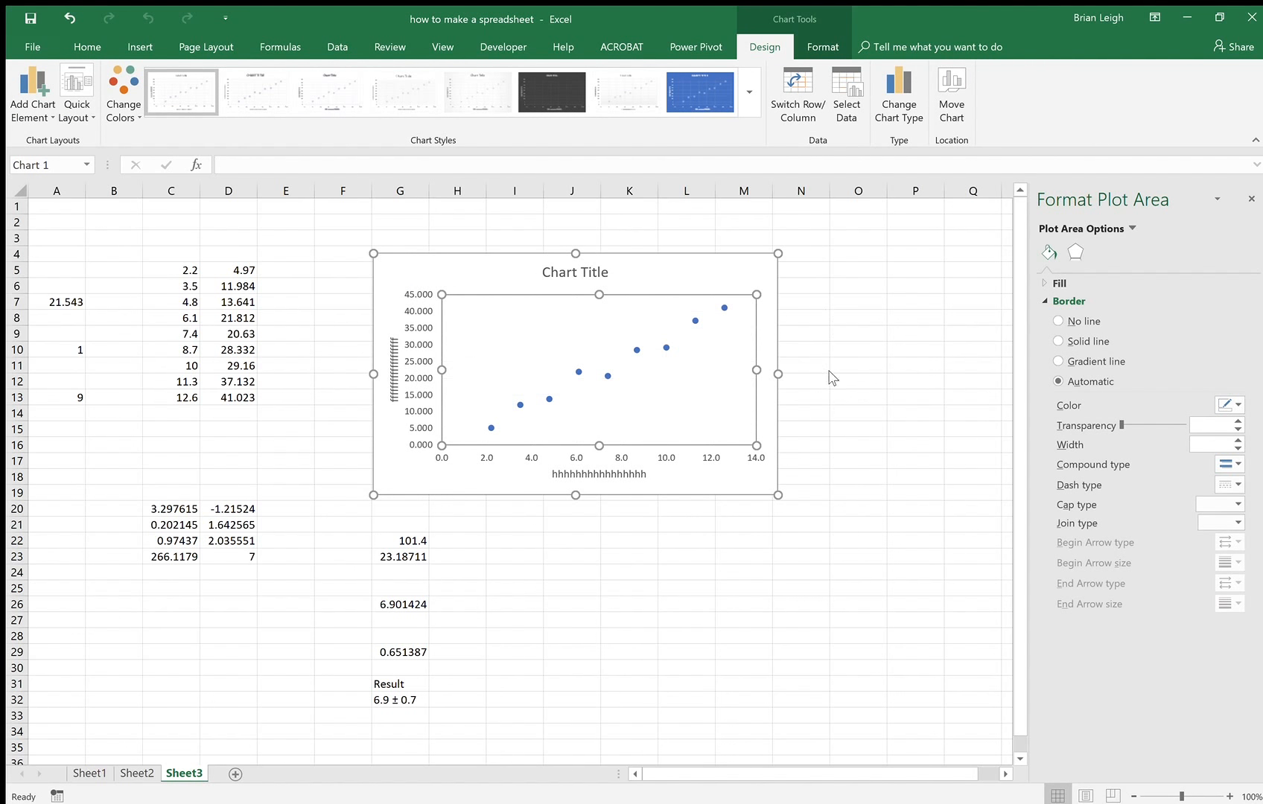
{"action": "left_click", "coordinate": [844, 493]}
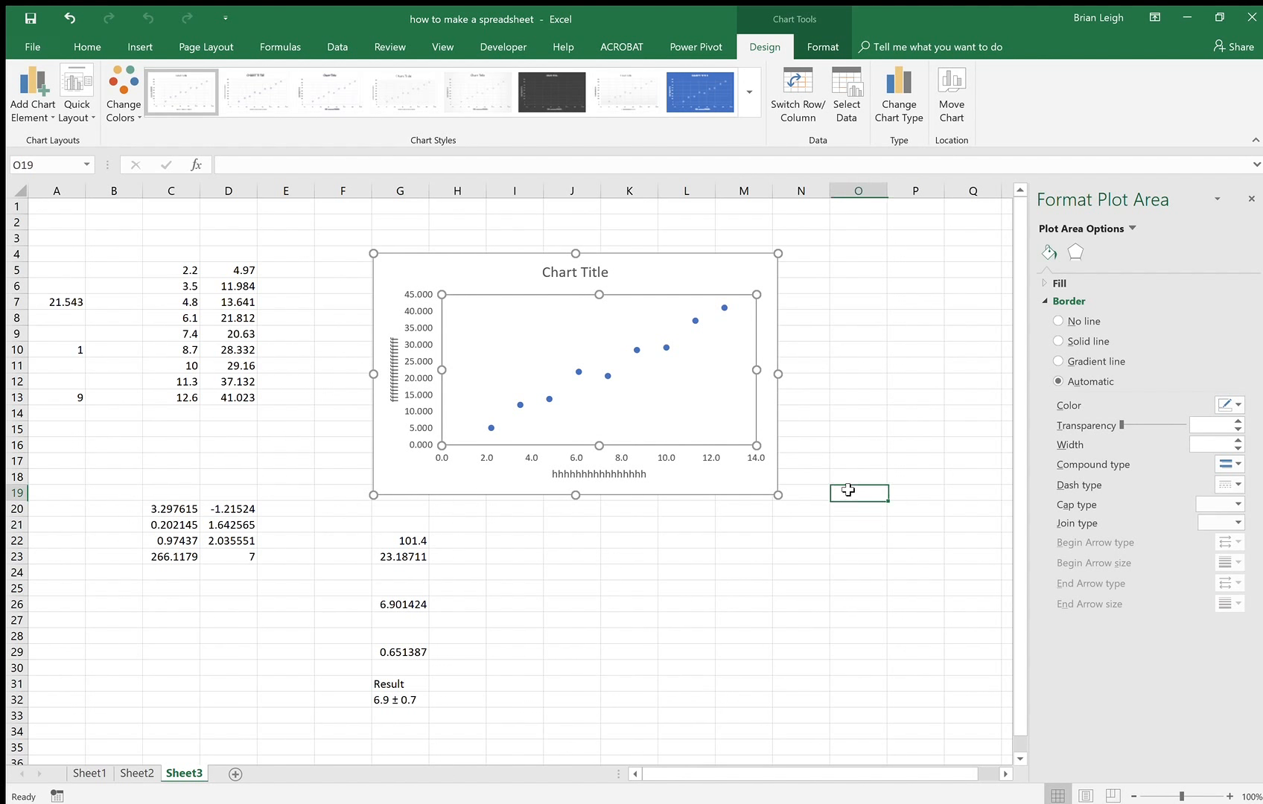
{"action": "left_click", "coordinate": [665, 350]}
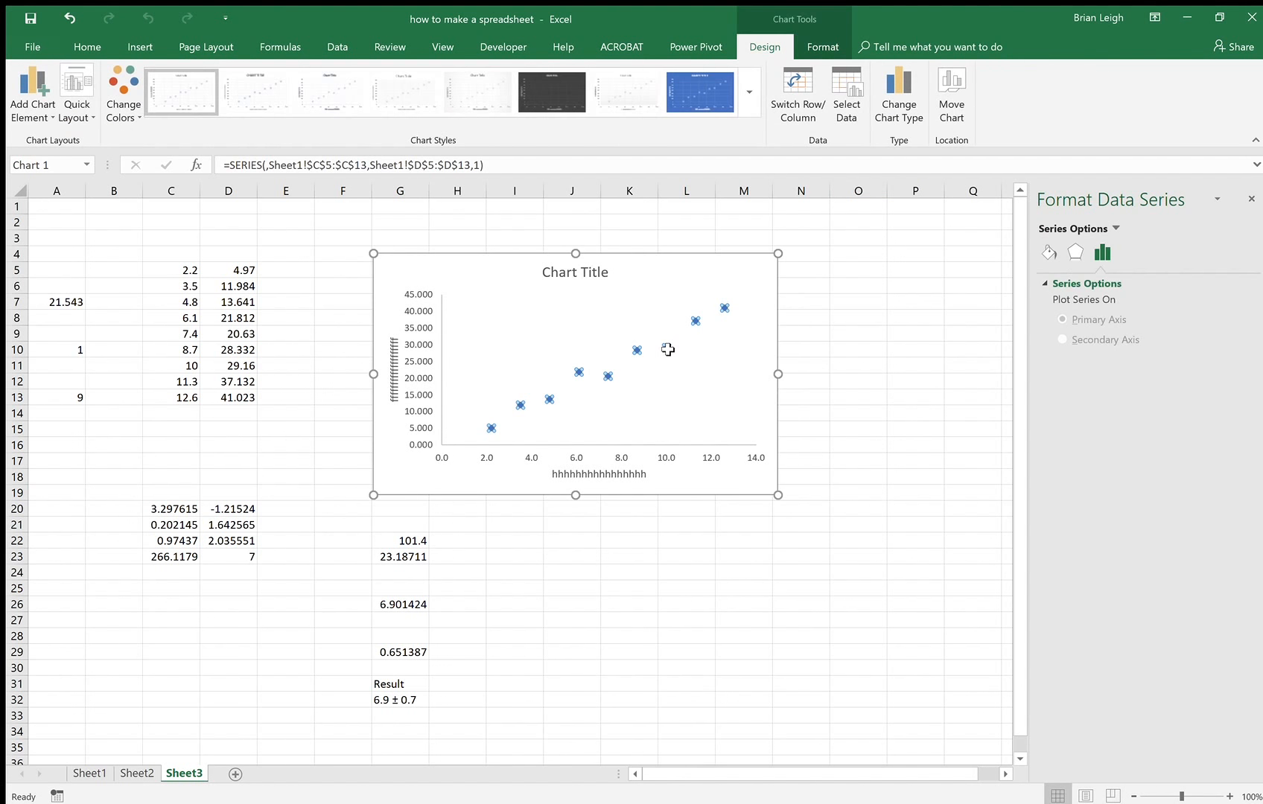
{"action": "left_click", "coordinate": [720, 479]}
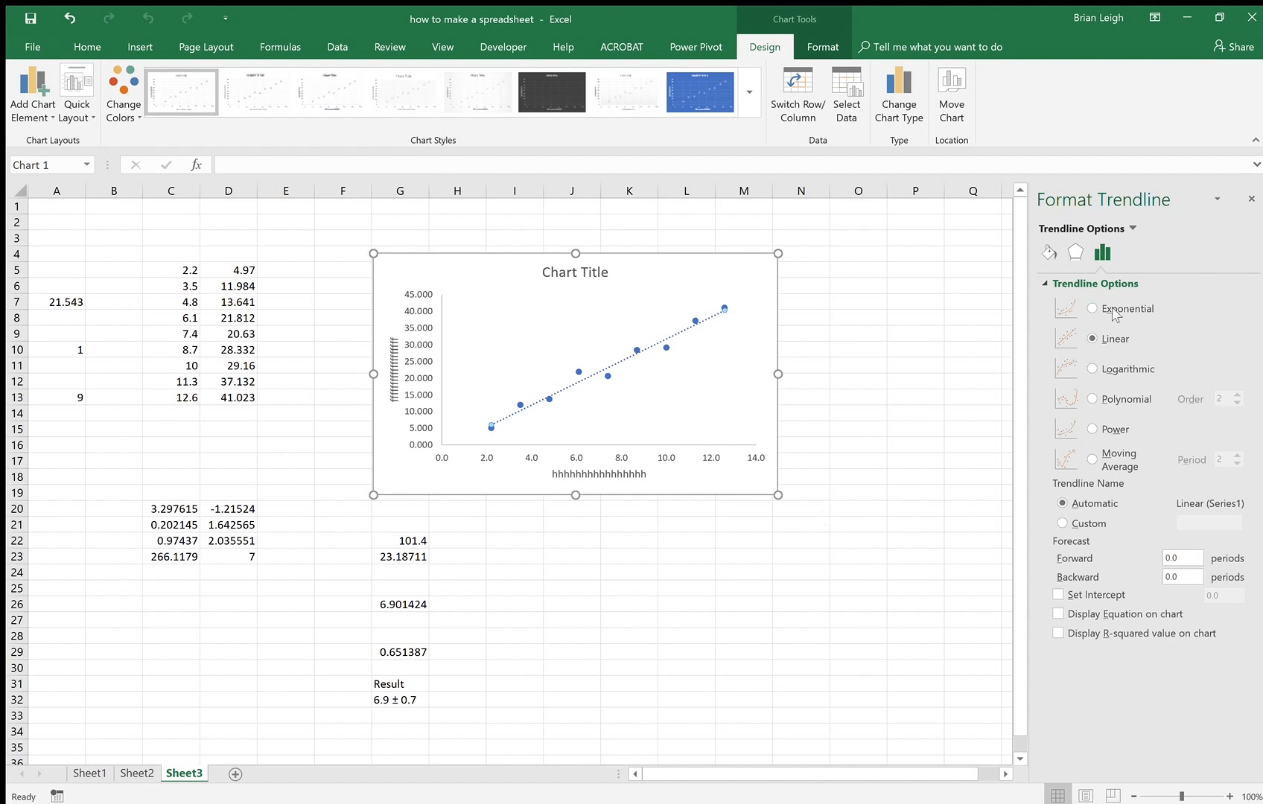
{"action": "left_click", "coordinate": [1092, 614]}
{"action": "left_click", "coordinate": [1091, 634]}
{"action": "left_click", "coordinate": [901, 637]}
- Move the trendline equation label to the empty area below the line and enlarge its font by two increments
{"action": "left_click", "coordinate": [671, 309]}
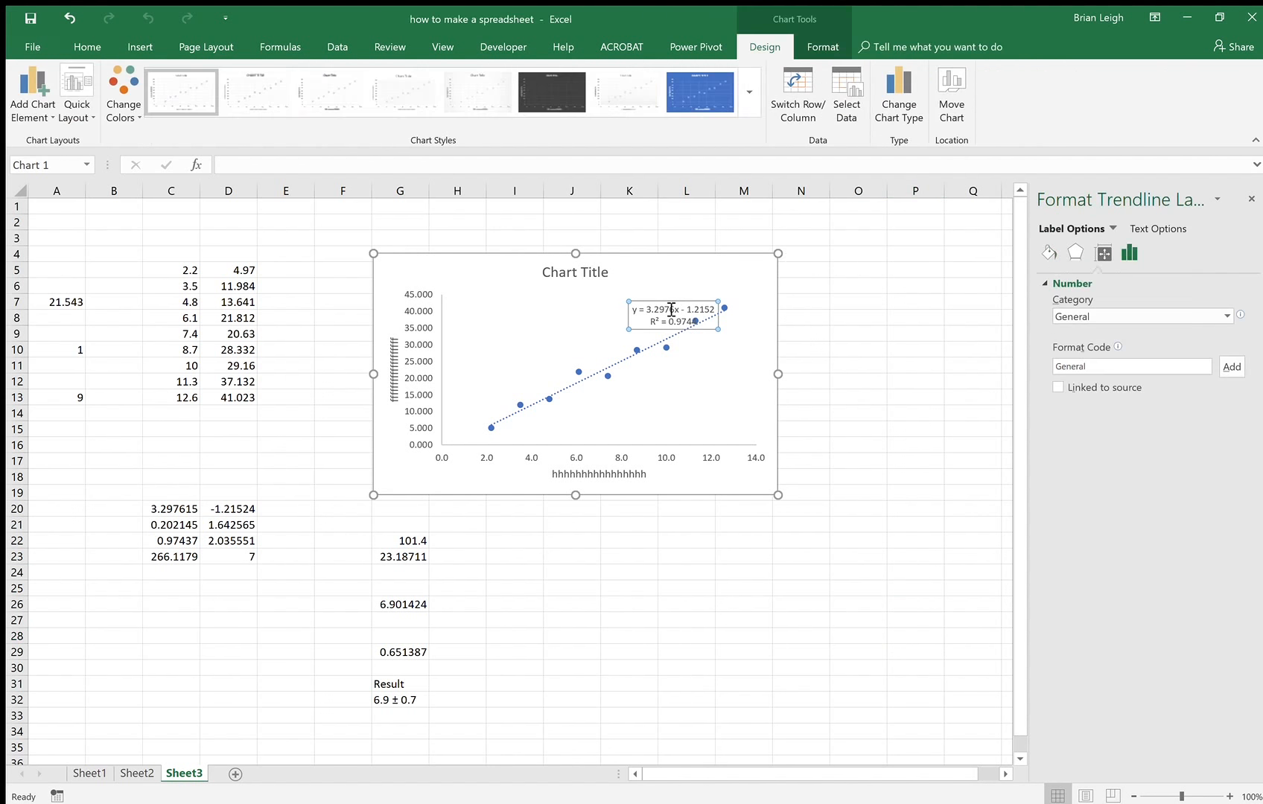
{"action": "left_click_drag", "start_coordinate": [707, 372], "coordinate": [707, 391]}
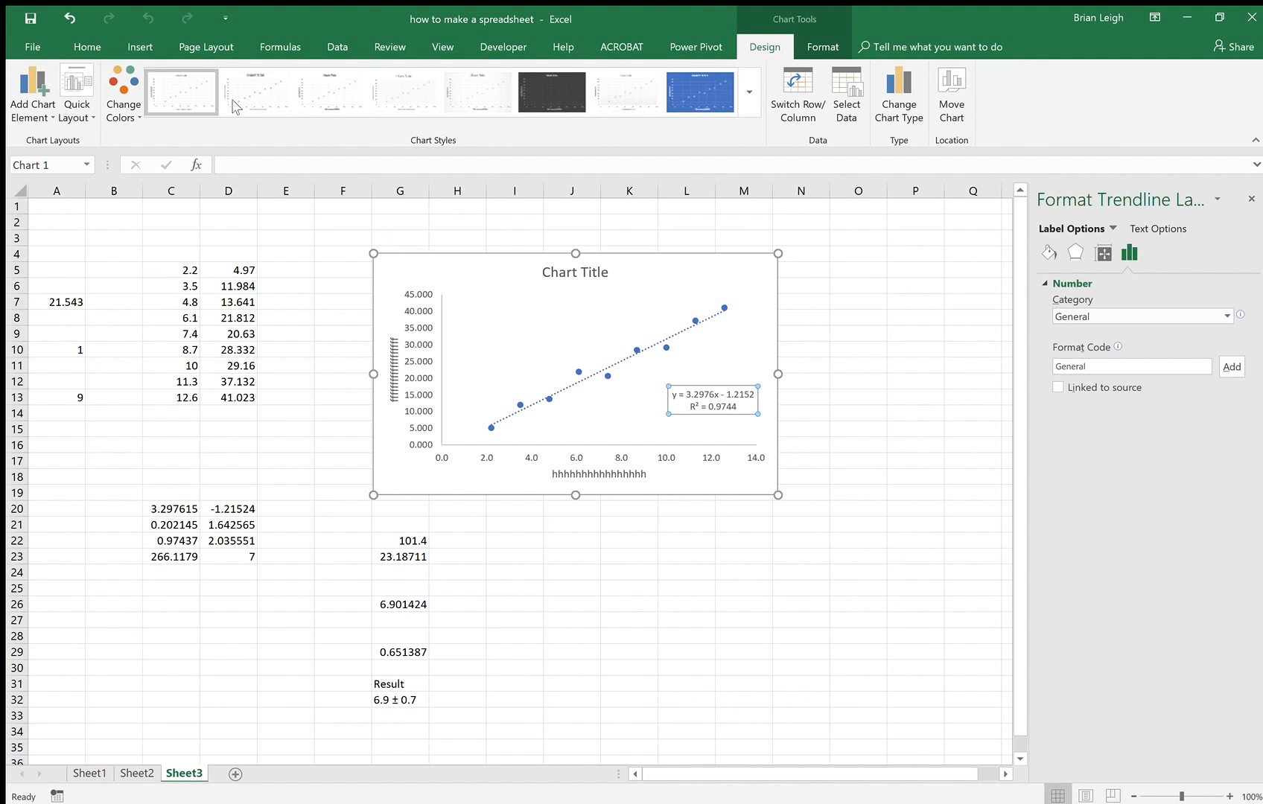
{"action": "left_click", "coordinate": [82, 39]}
{"action": "left_click", "coordinate": [288, 82]}
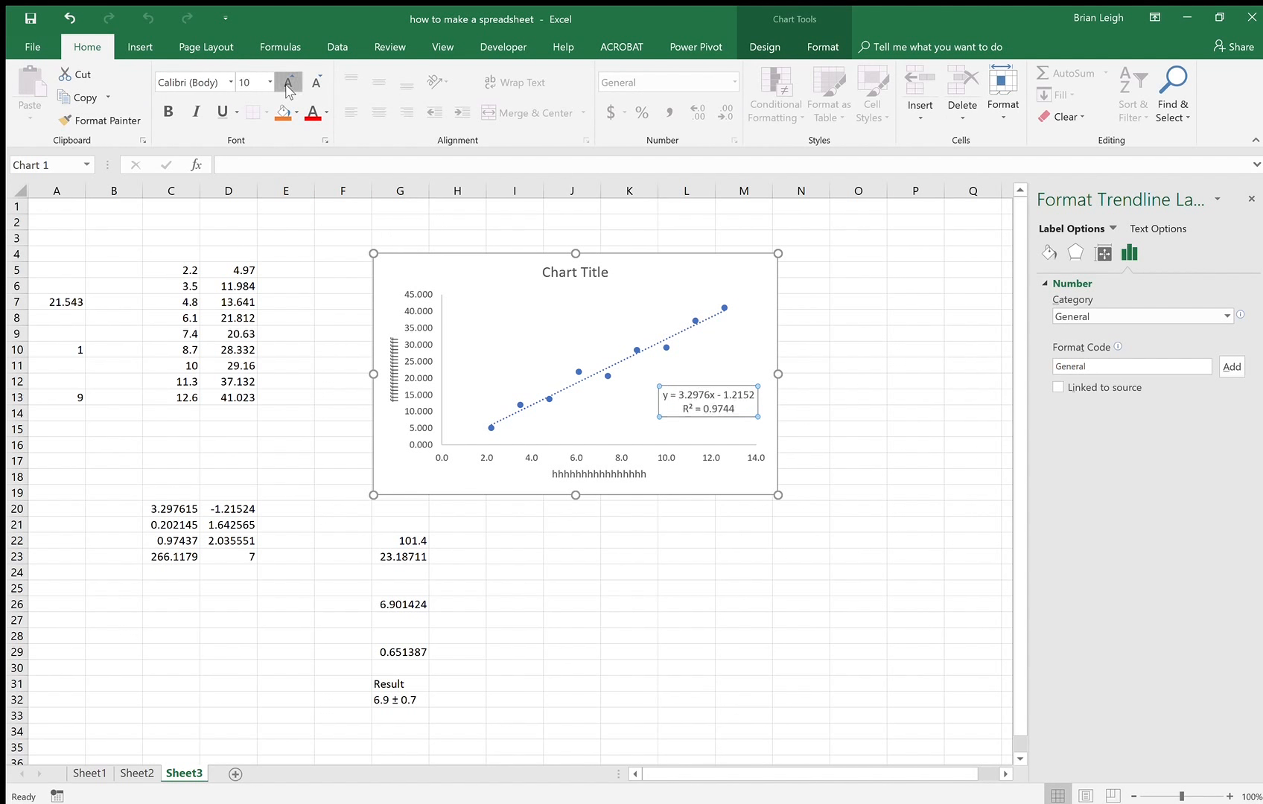
{"action": "left_click", "coordinate": [289, 82]}
{"action": "left_click", "coordinate": [926, 380]}
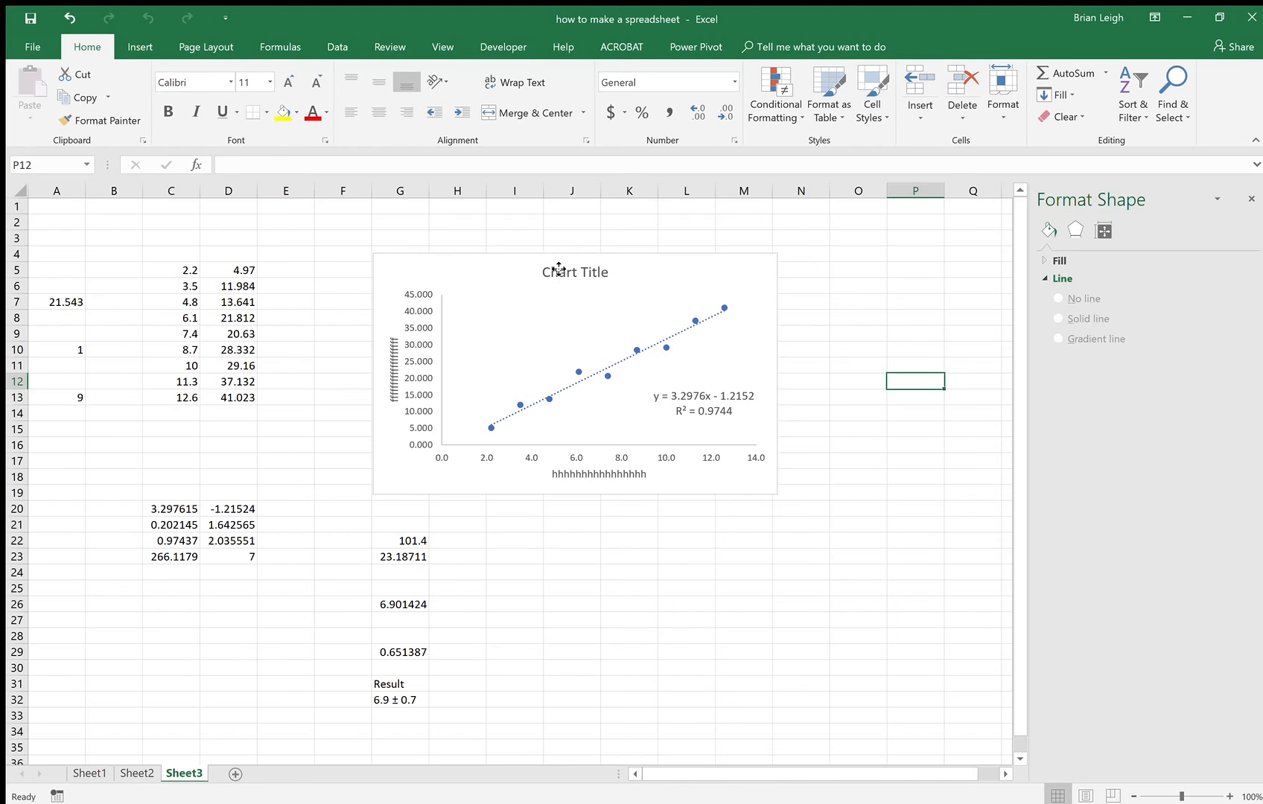
- Replace the chart title with the placeholder text "werrrrrrrrrr"
{"action": "left_click", "coordinate": [551, 273]}
{"action": "left_click_drag", "start_coordinate": [547, 272], "coordinate": [605, 279]}
{"action": "type", "text": "werrrrrrrrrr"}
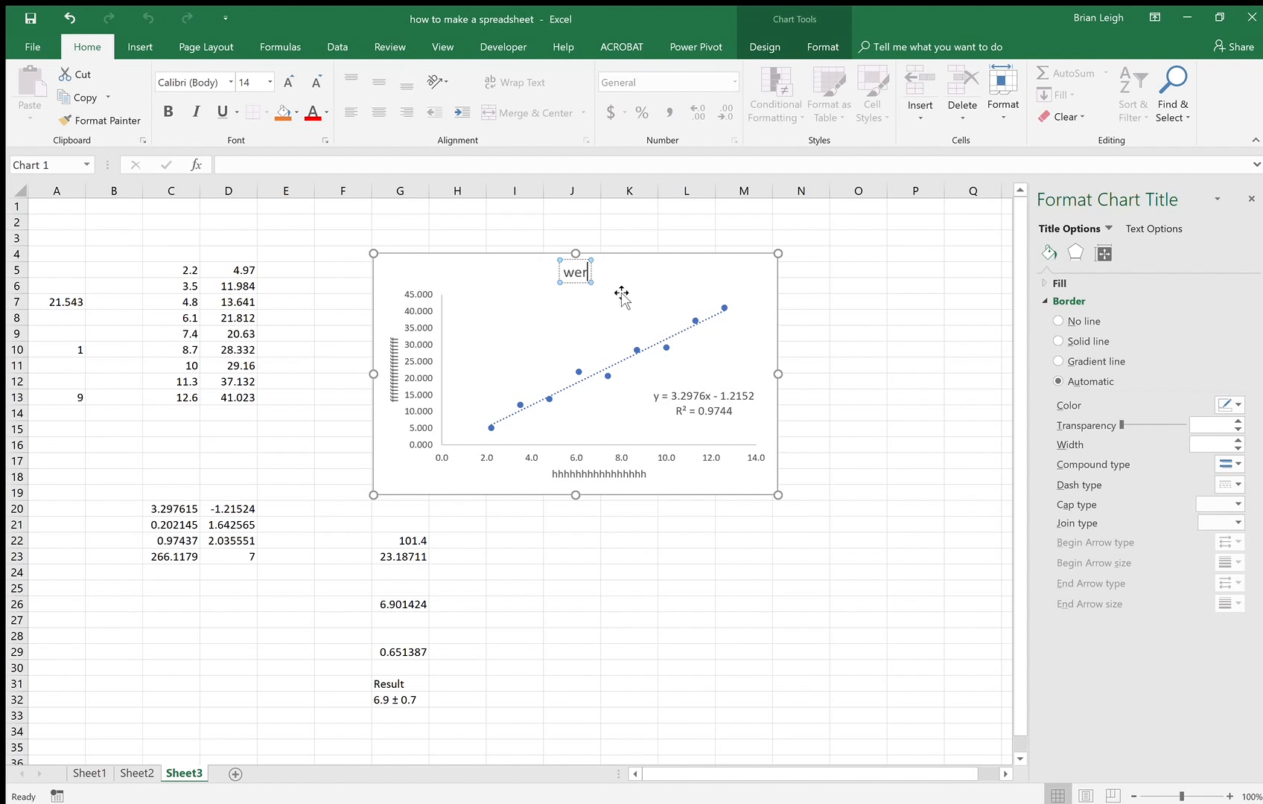